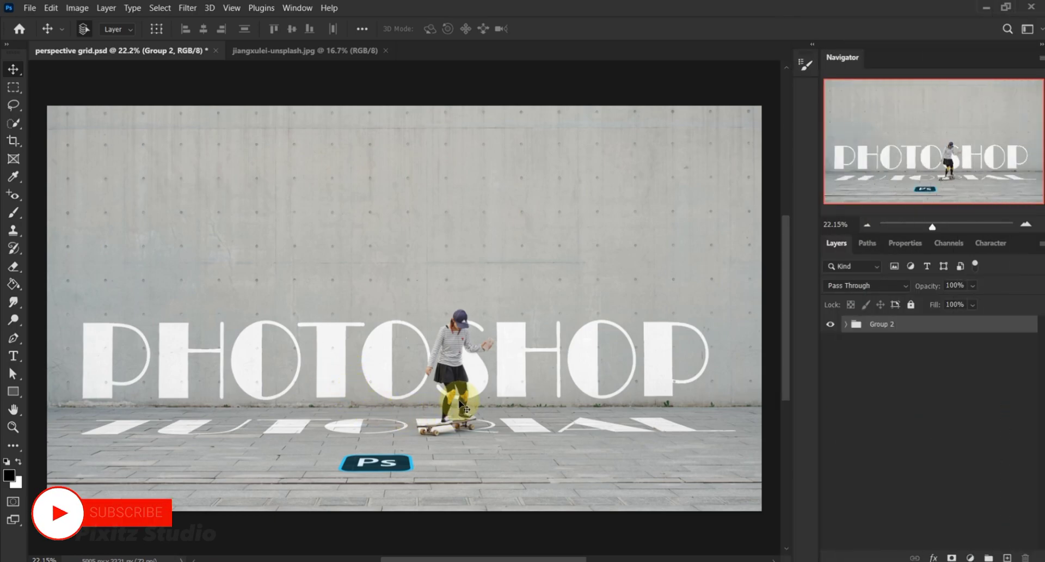
# Examine up close how the PHOTOSHOP TUTORIAL lettering follows the wall and pavement behind the skateboarder in perspective grid.psd.
pyautogui.press('z')
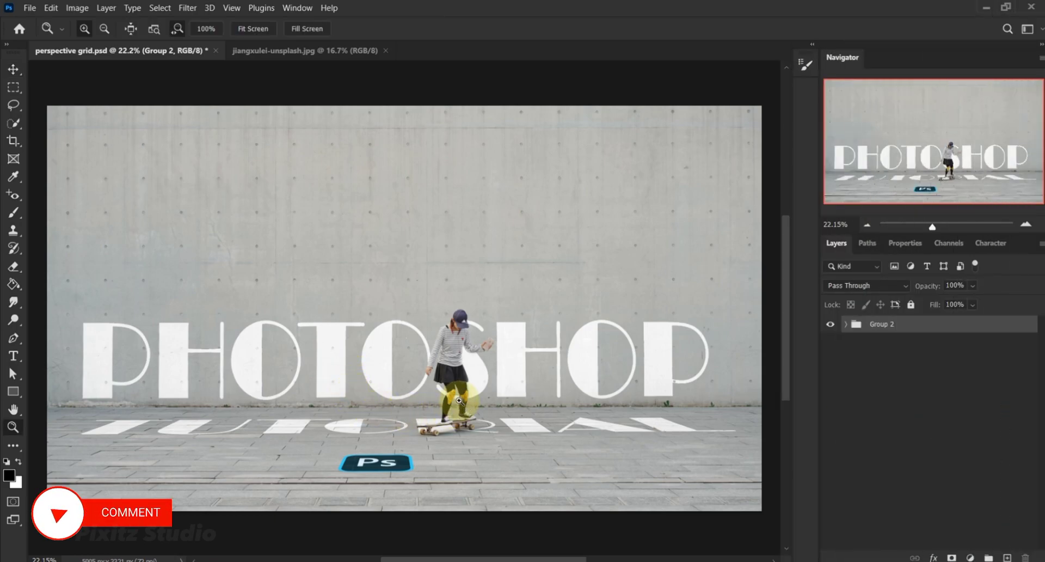
pyautogui.click(459, 400)
pyautogui.click(459, 401)
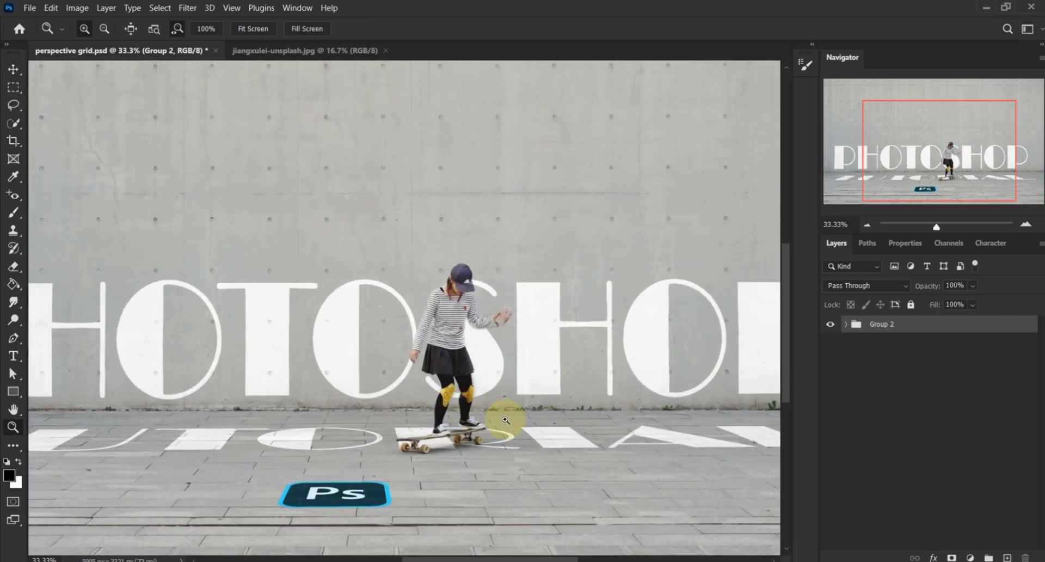
pyautogui.press('h')
pyautogui.moveTo(502, 444); pyautogui.dragTo(316, 439)
pyautogui.moveTo(200, 429); pyautogui.dragTo(357, 414)
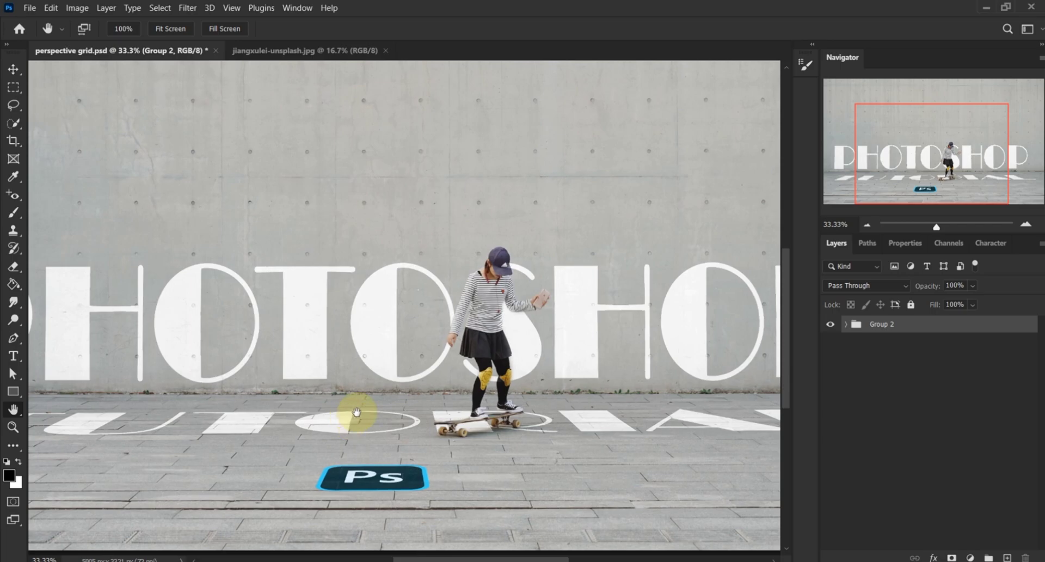
pyautogui.press('v')
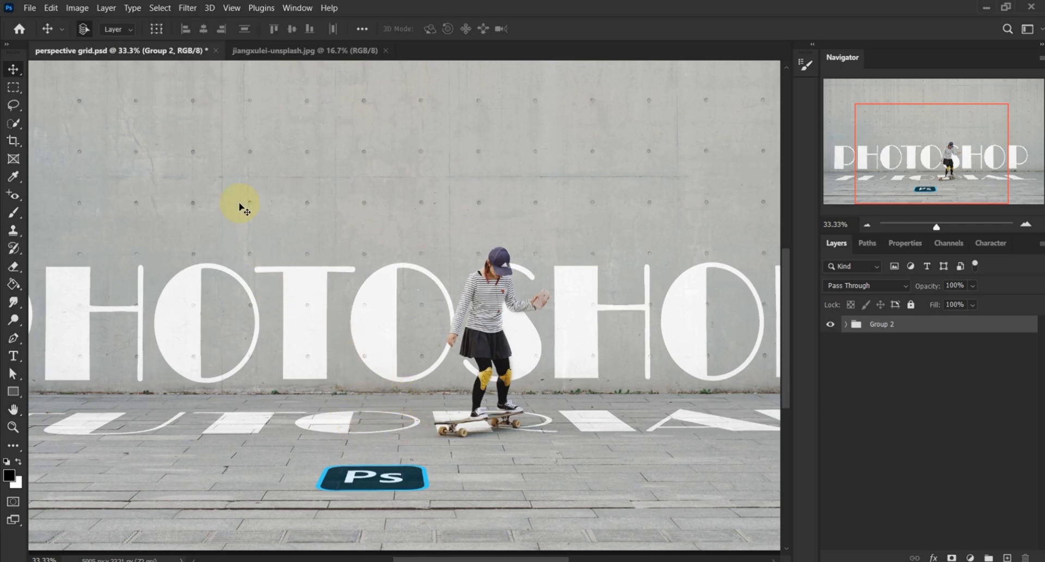
# In jiangxulei-unsplash.jpg, set up the Horizontal Type tool with the Broadway font, 72 pt size and a white text color.
pyautogui.click(300, 50)
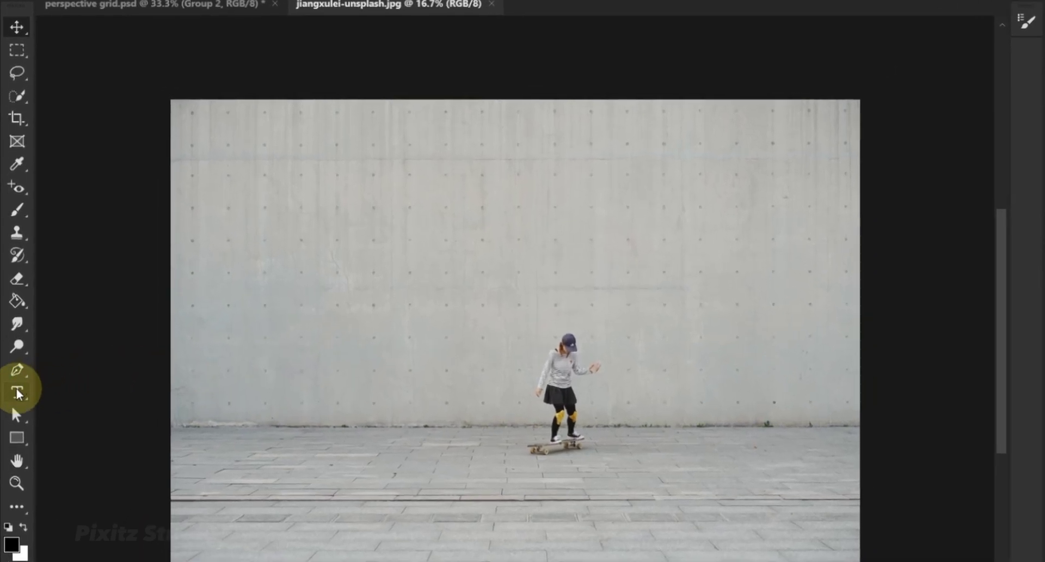
pyautogui.rightClick(17, 391)
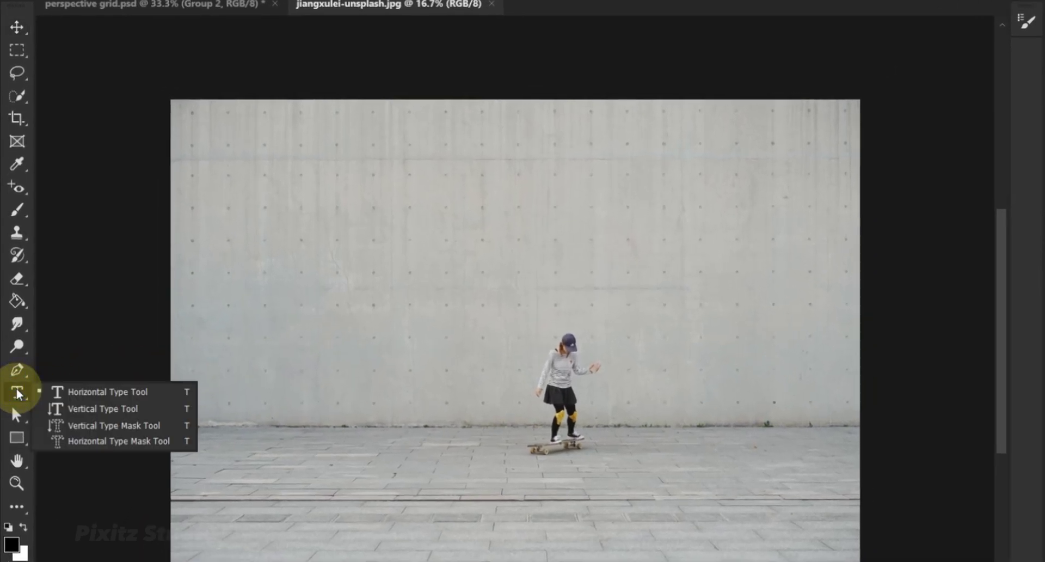
pyautogui.click(8, 394)
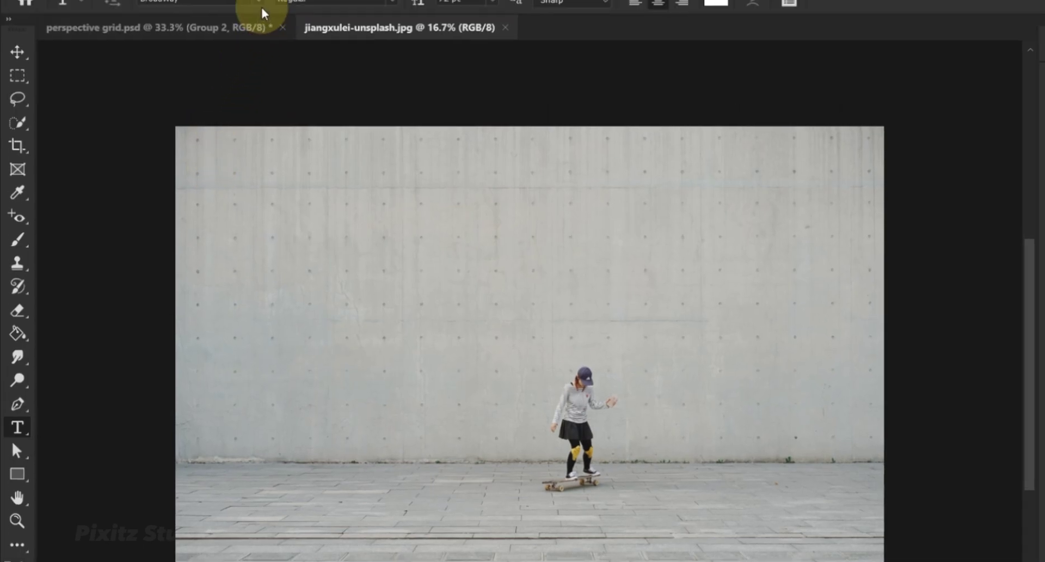
pyautogui.click(271, 40)
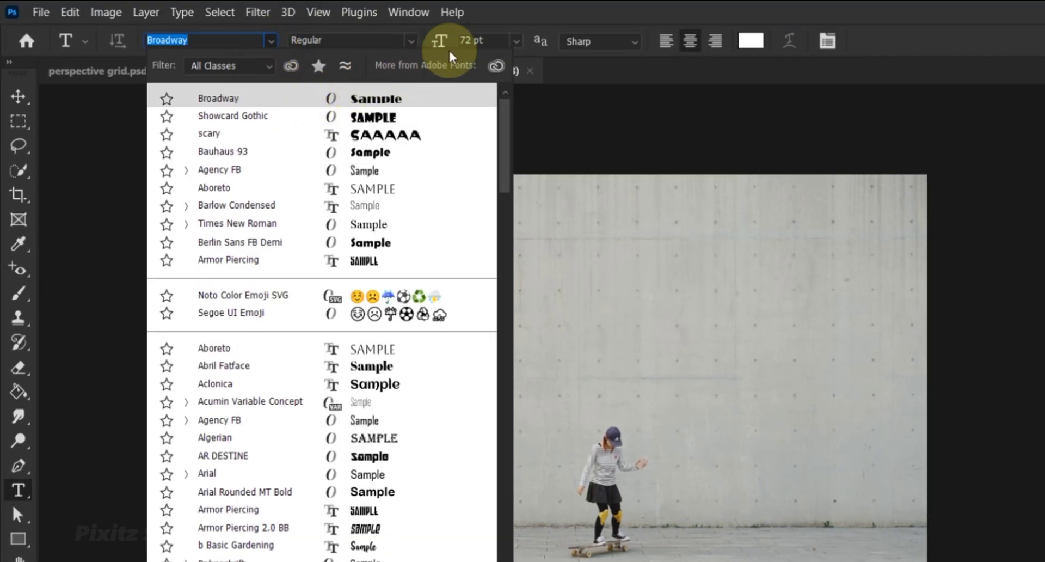
pyautogui.click(491, 40)
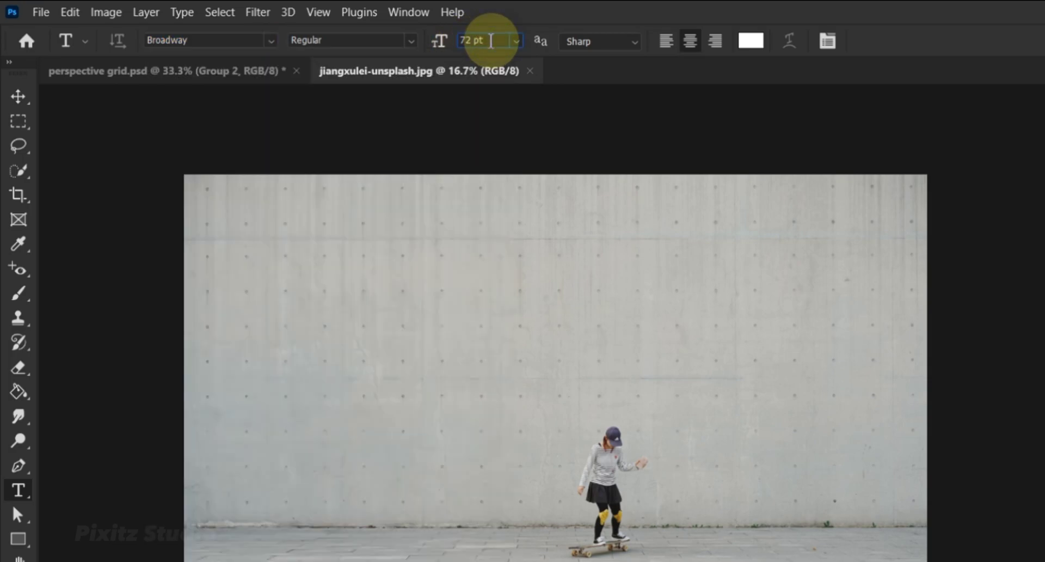
pyautogui.click(751, 40)
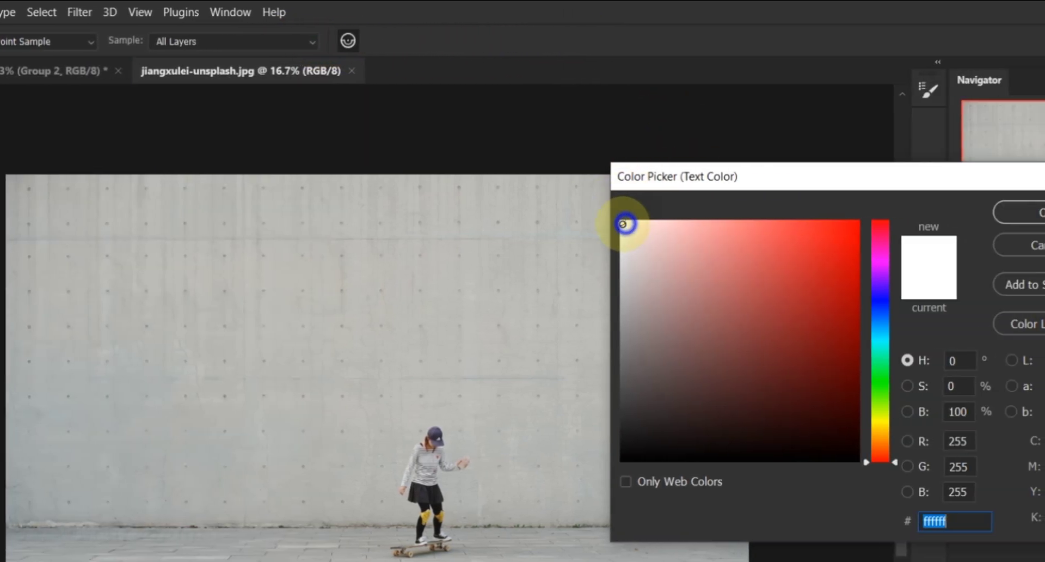
pyautogui.click(800, 223)
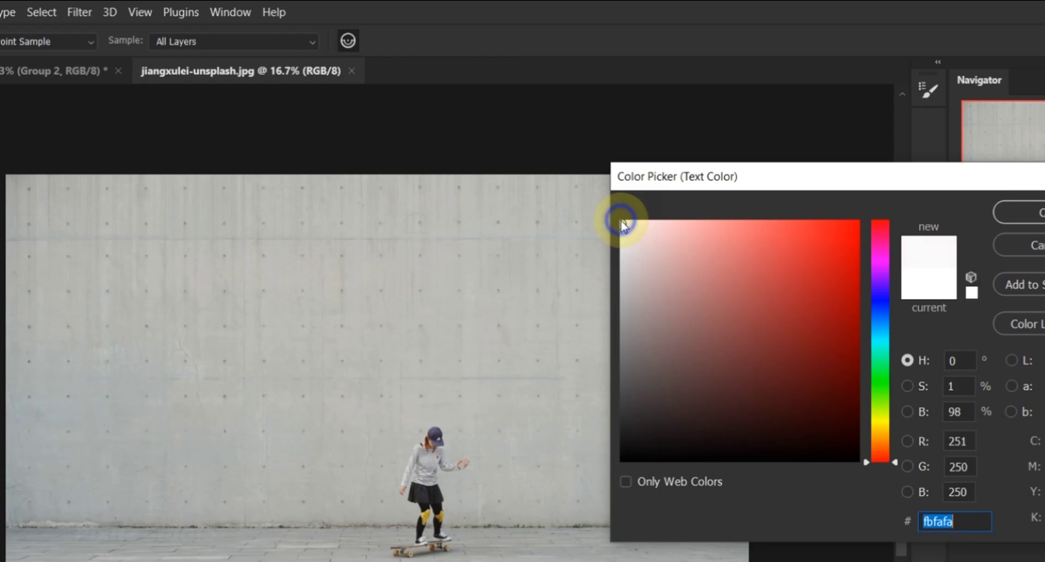
pyautogui.click(1017, 212)
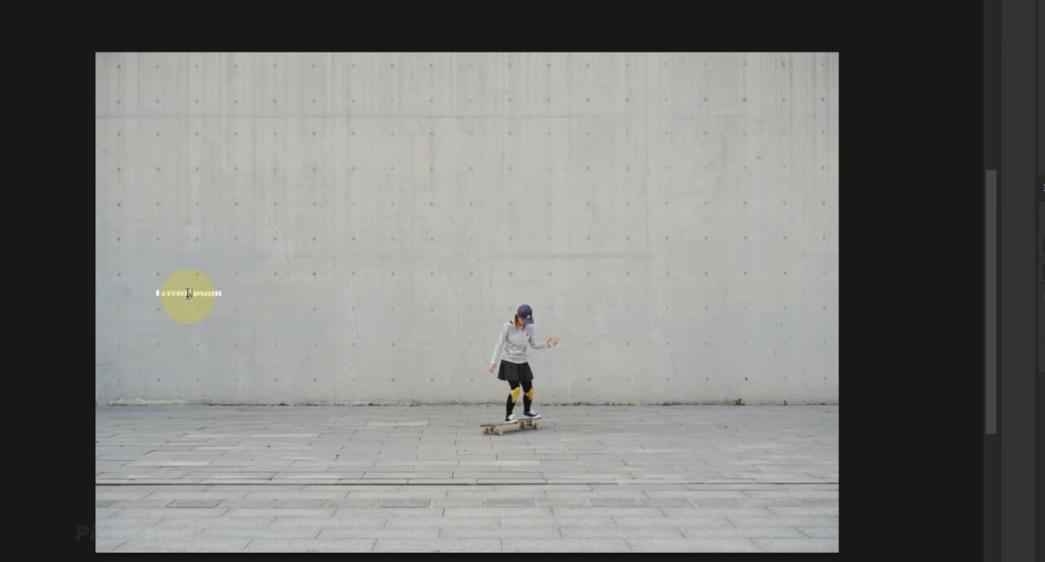
# Add the two-line centered text PHOTOSHOP TUTORIAL and enlarge it to about 1146%, with the first line on the wall and the second on the pavement.
pyautogui.write('TION')
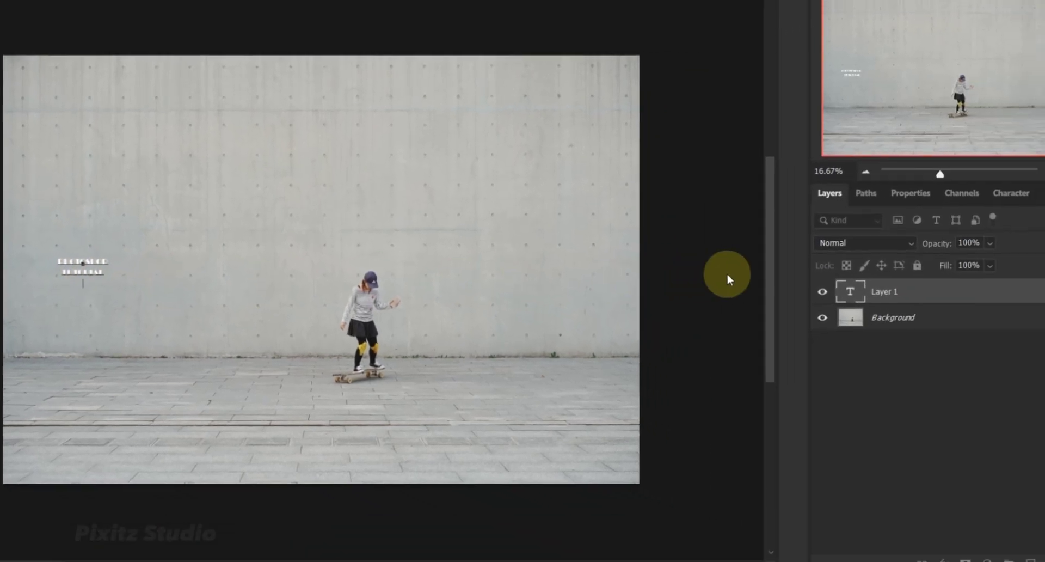
pyautogui.click(860, 286)
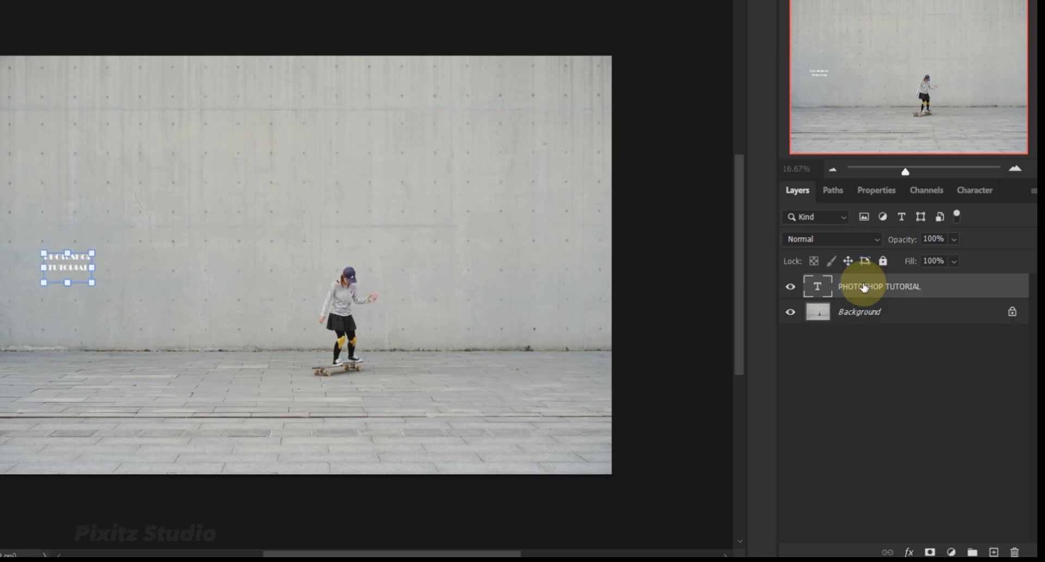
pyautogui.moveTo(125, 271); pyautogui.dragTo(220, 265)
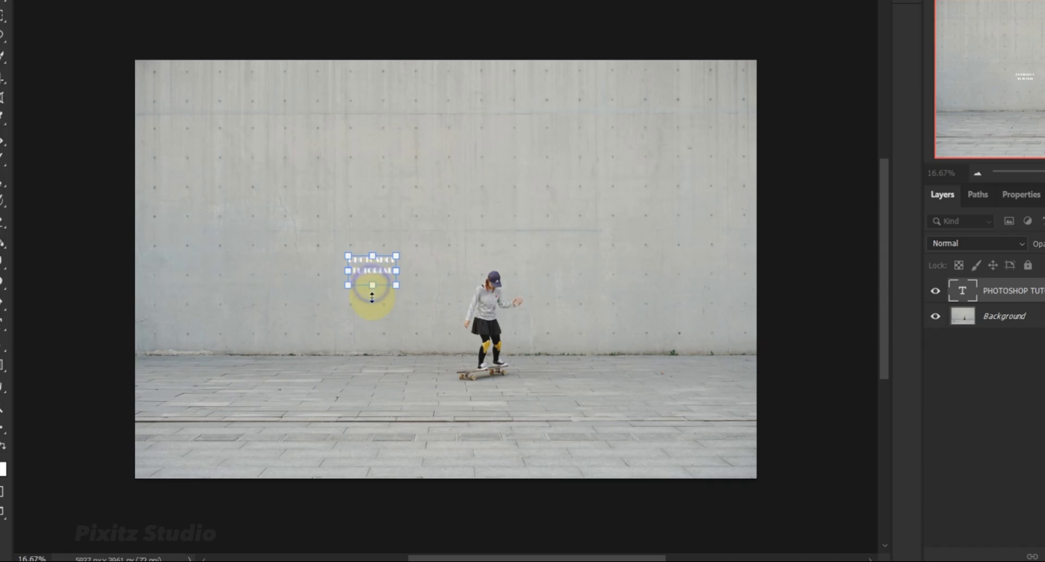
pyautogui.moveTo(372, 296); pyautogui.dragTo(350, 447)
pyautogui.moveTo(374, 248); pyautogui.dragTo(437, 298)
pyautogui.moveTo(439, 240); pyautogui.dragTo(436, 206)
pyautogui.moveTo(426, 258); pyautogui.dragTo(434, 282)
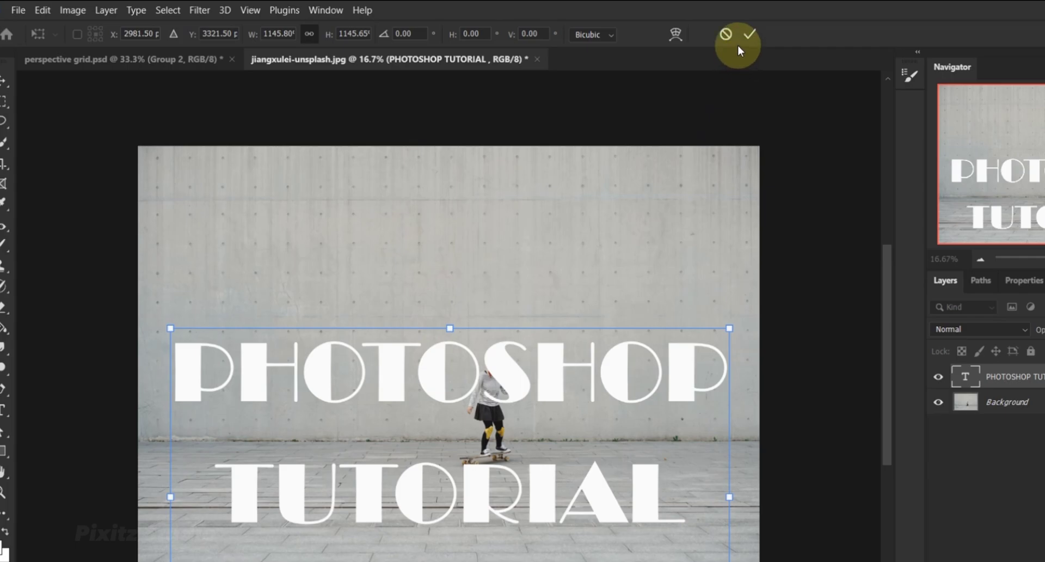
pyautogui.click(749, 36)
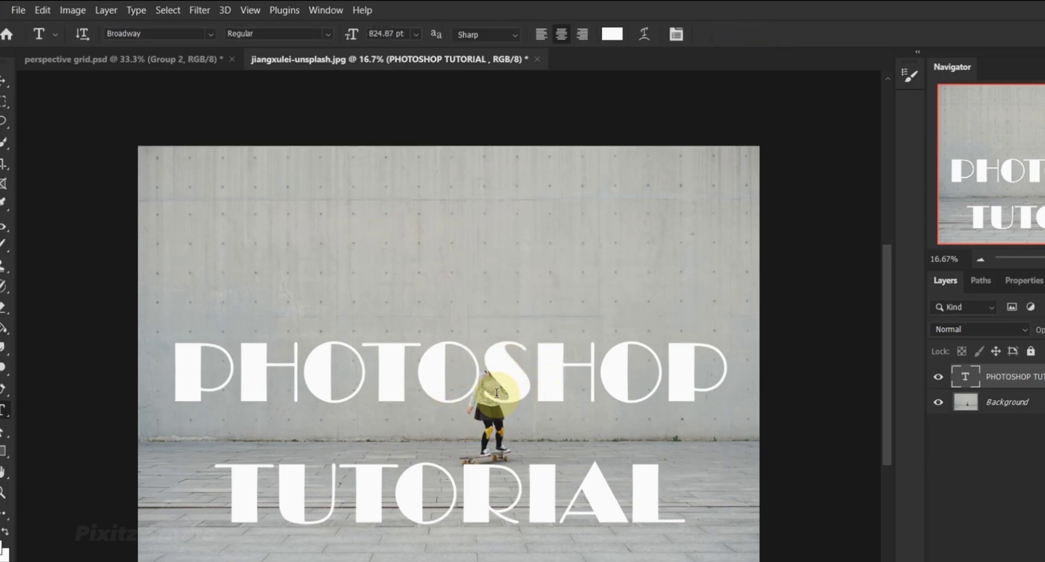
# Select the pixels of the PHOTOSHOP TUTORIAL text layer, copy them and clear the selection.
pyautogui.press('v')
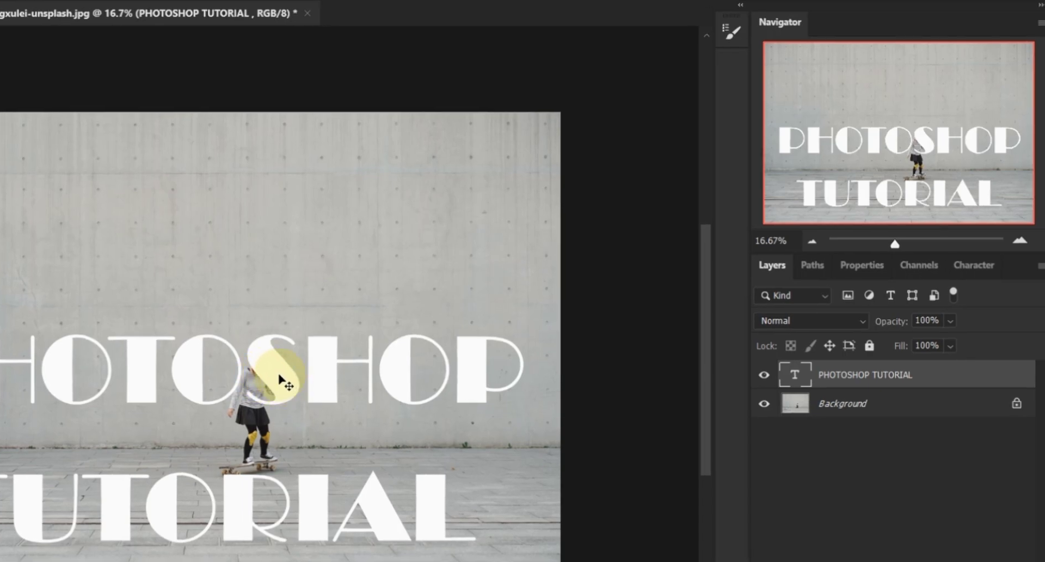
pyautogui.rightClick(795, 377)
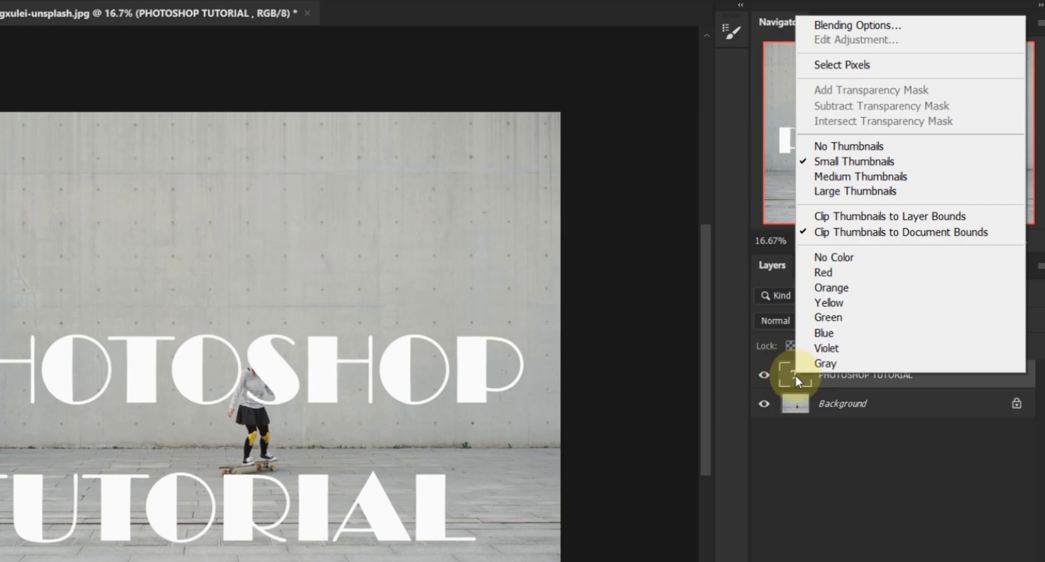
pyautogui.click(836, 67)
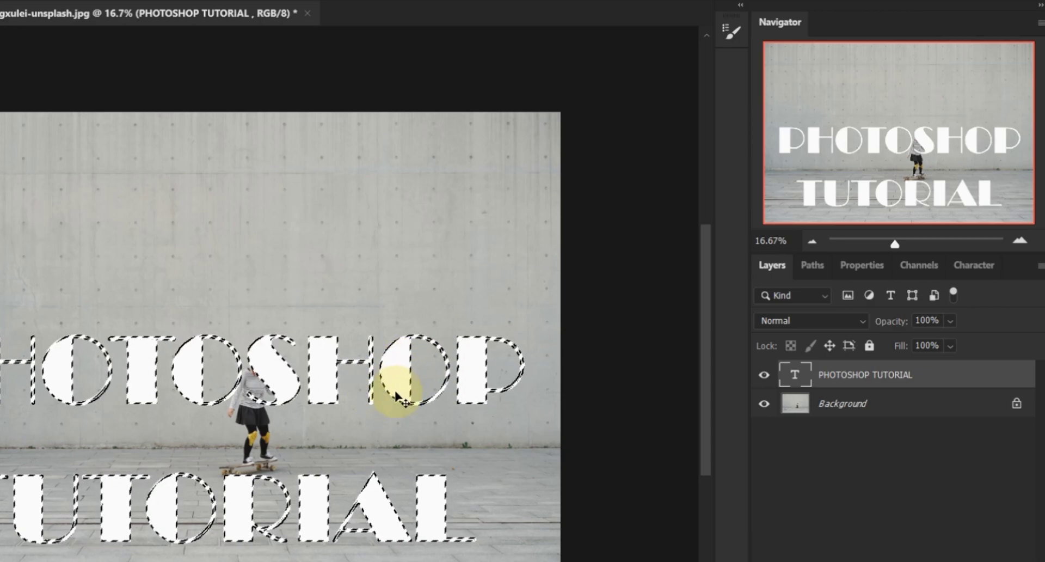
pyautogui.hotkey('ctrl', 'c')
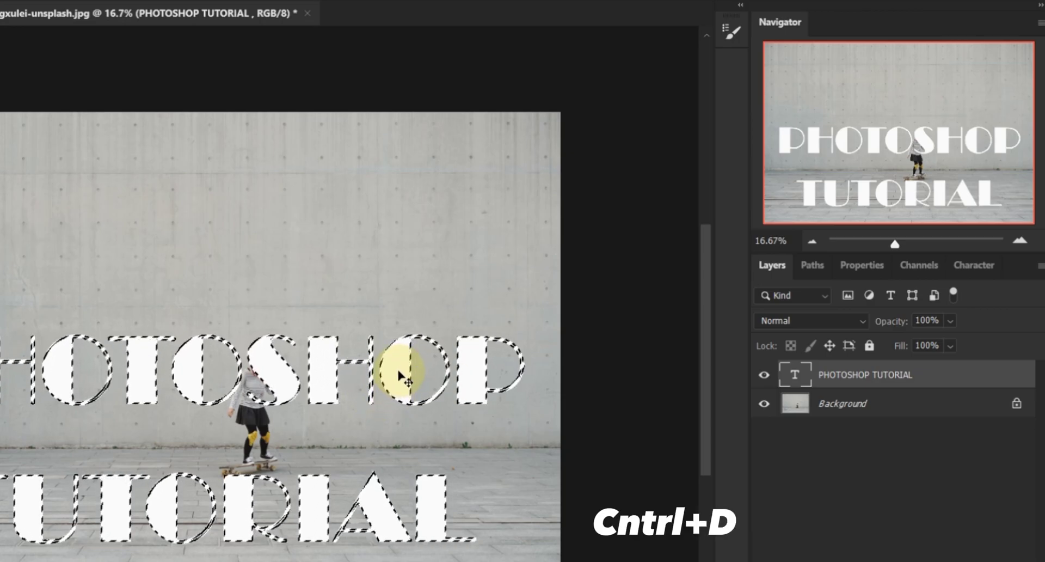
pyautogui.hotkey('ctrl', 'd')
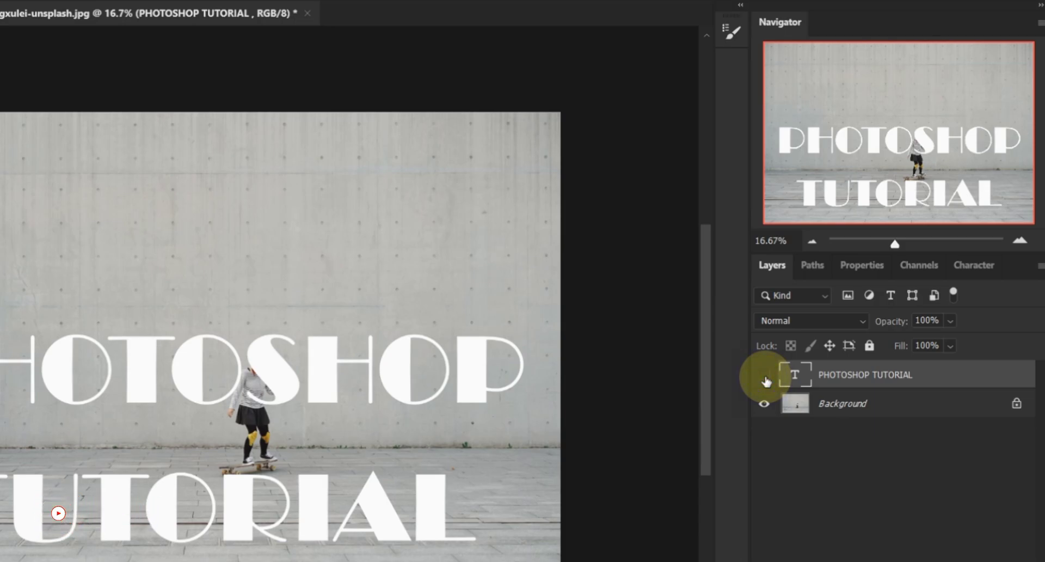
# Hide the text layer and add a new empty layer directly above the Background.
pyautogui.click(764, 376)
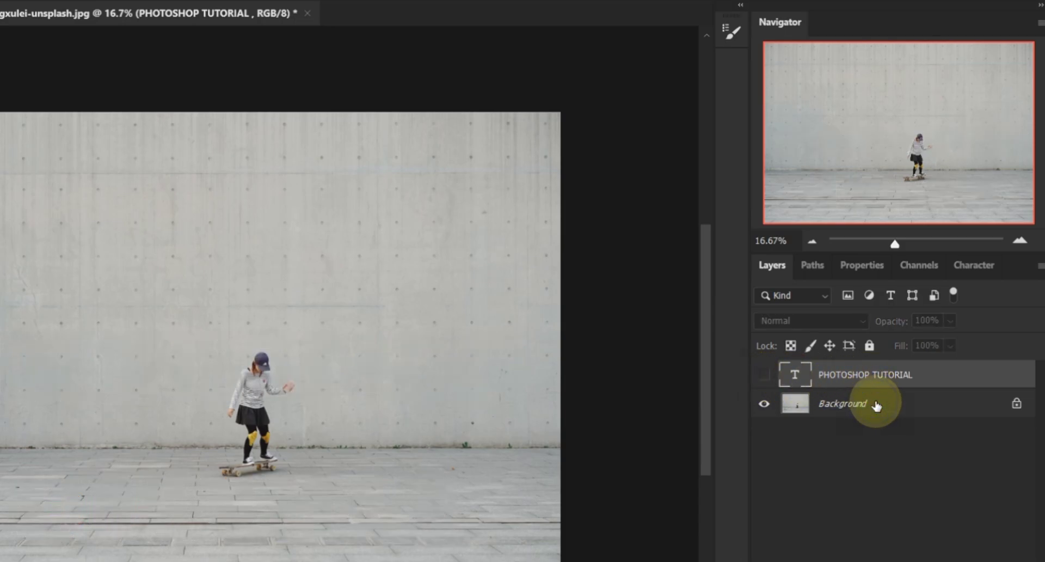
pyautogui.click(876, 405)
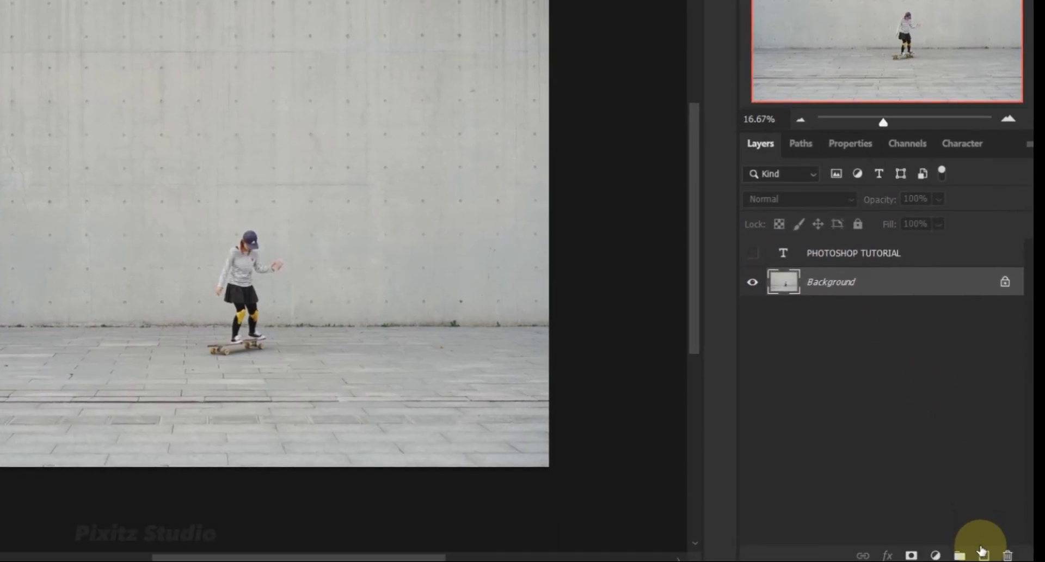
pyautogui.click(983, 554)
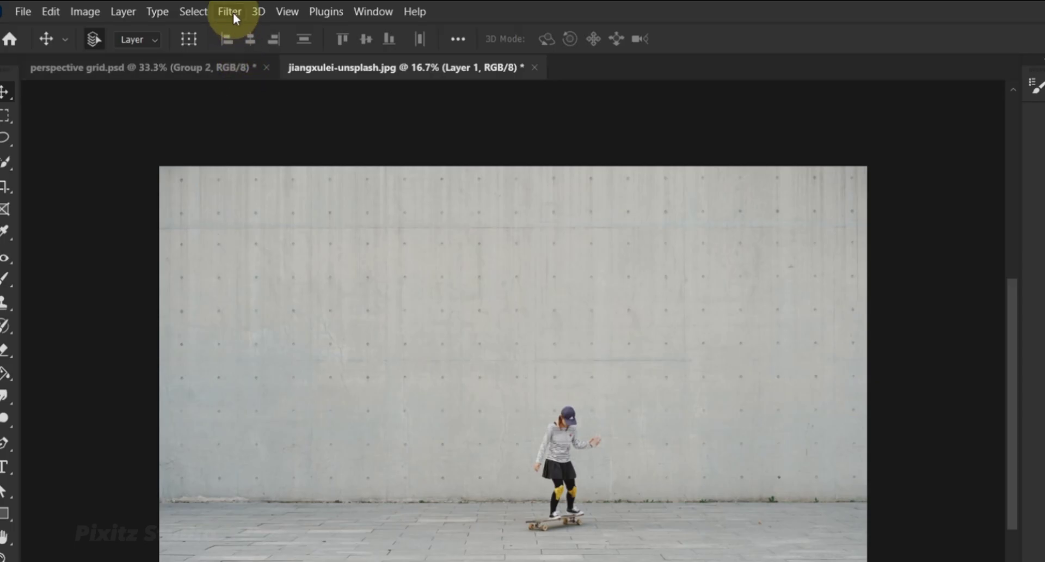
# Create a four-corner Vanishing Point plane over the lower wall, with its base along the line where wall meets pavement.
pyautogui.click(233, 12)
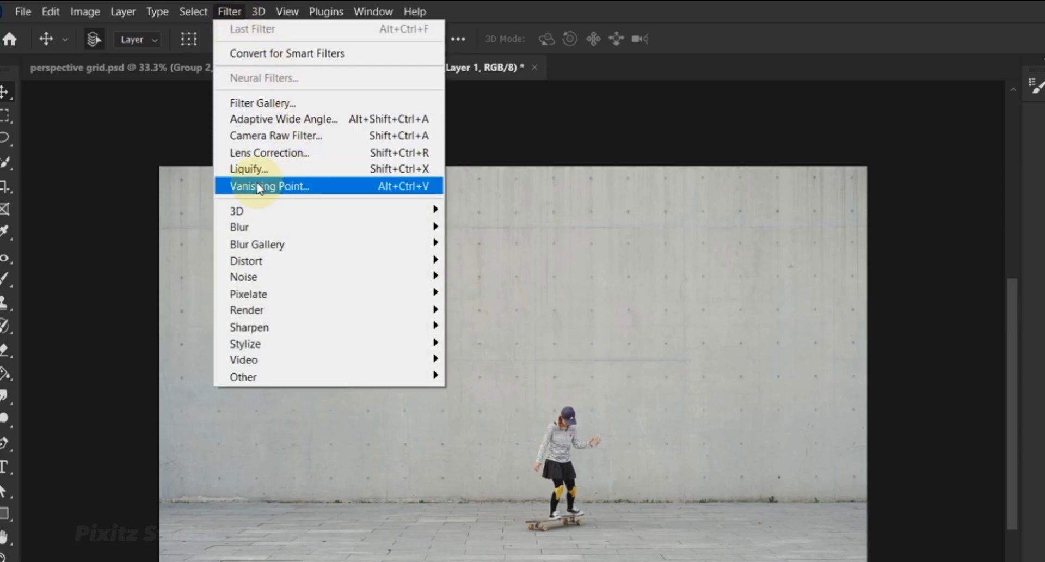
pyautogui.click(244, 187)
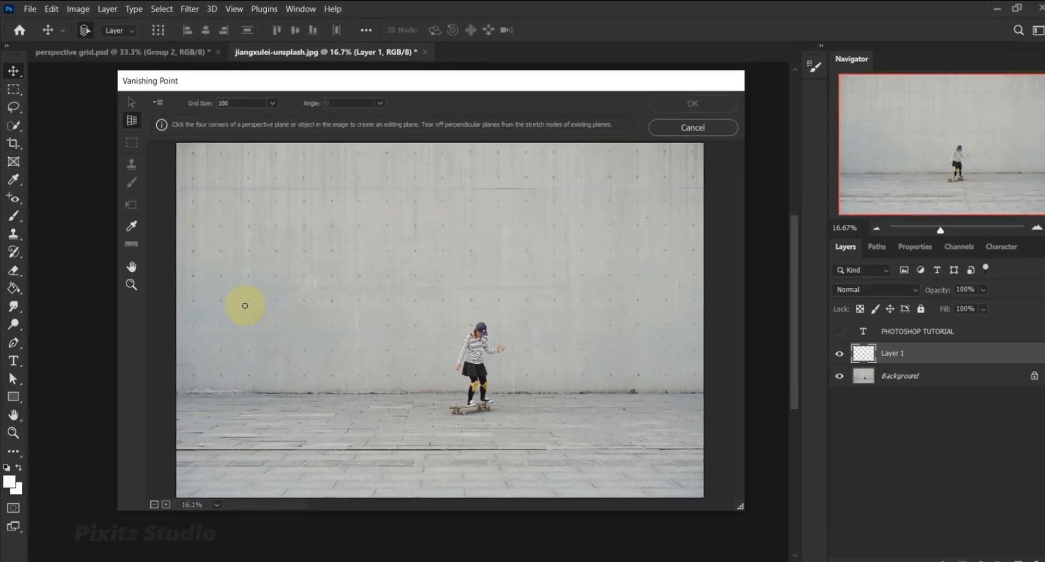
pyautogui.click(238, 388)
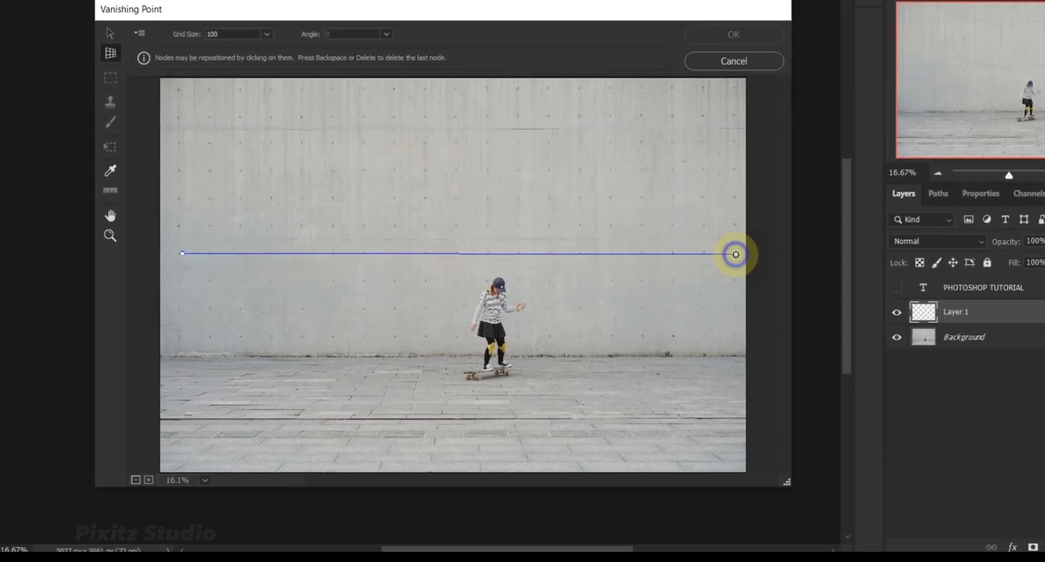
pyautogui.click(735, 254)
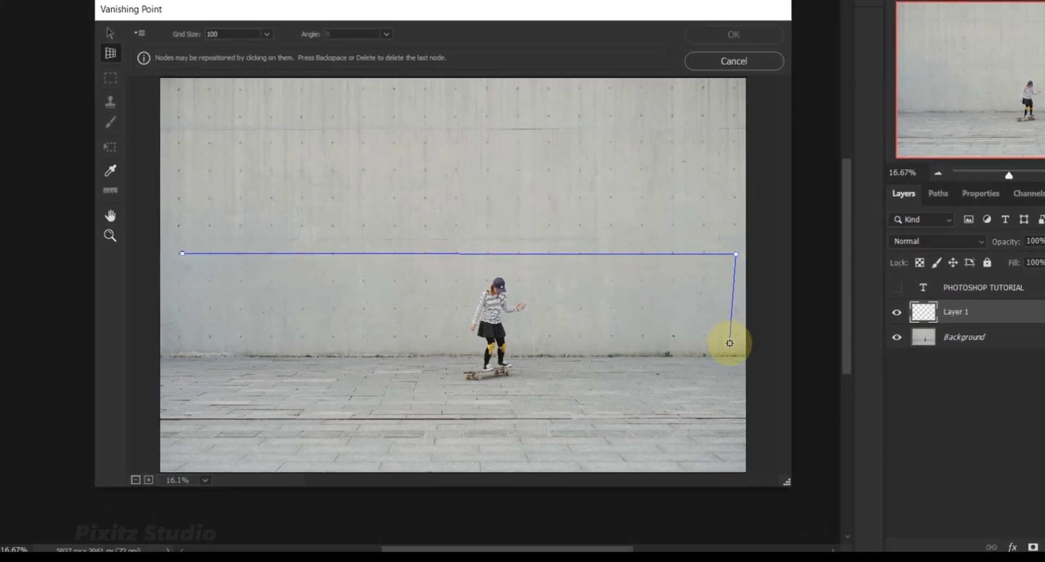
pyautogui.click(733, 355)
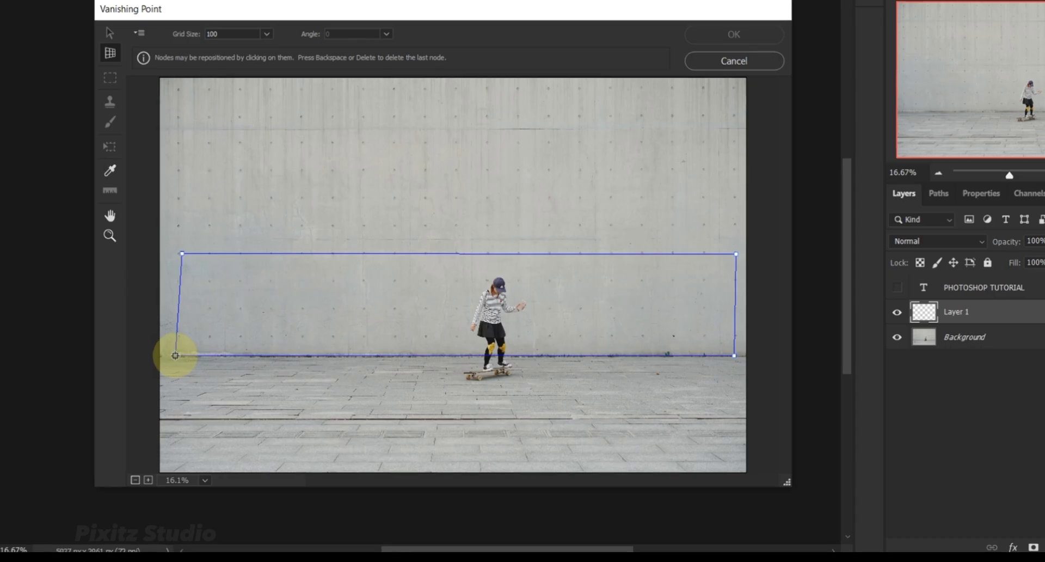
pyautogui.click(175, 355)
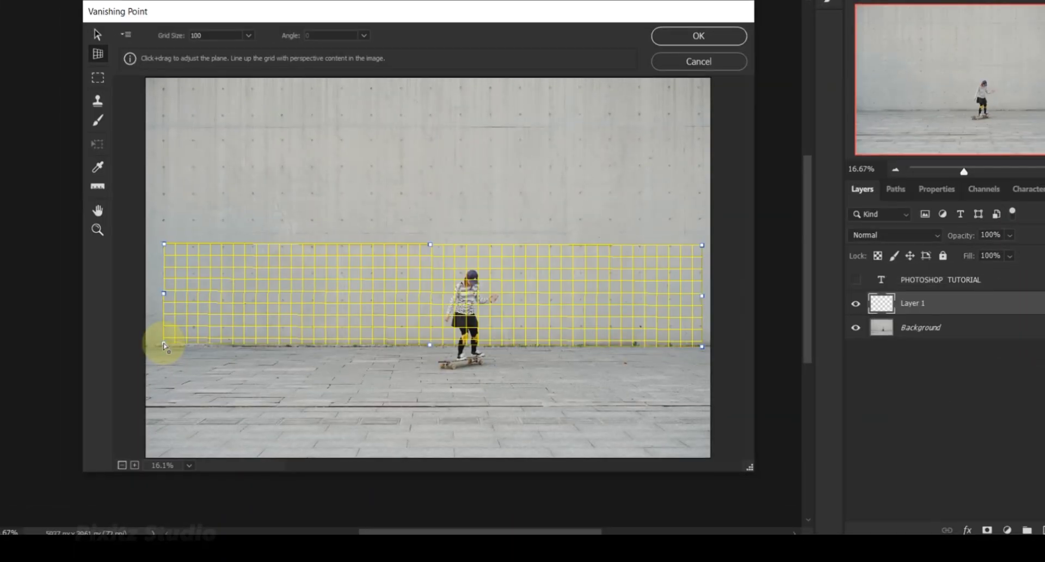
pyautogui.moveTo(178, 355); pyautogui.dragTo(165, 344)
# Tear off a perpendicular plane from the wall plane's base over the pavement and widen it past the photo's edge.
pyautogui.press('ctrl')
pyautogui.moveTo(433, 349); pyautogui.dragTo(420, 450)
pyautogui.press('v')
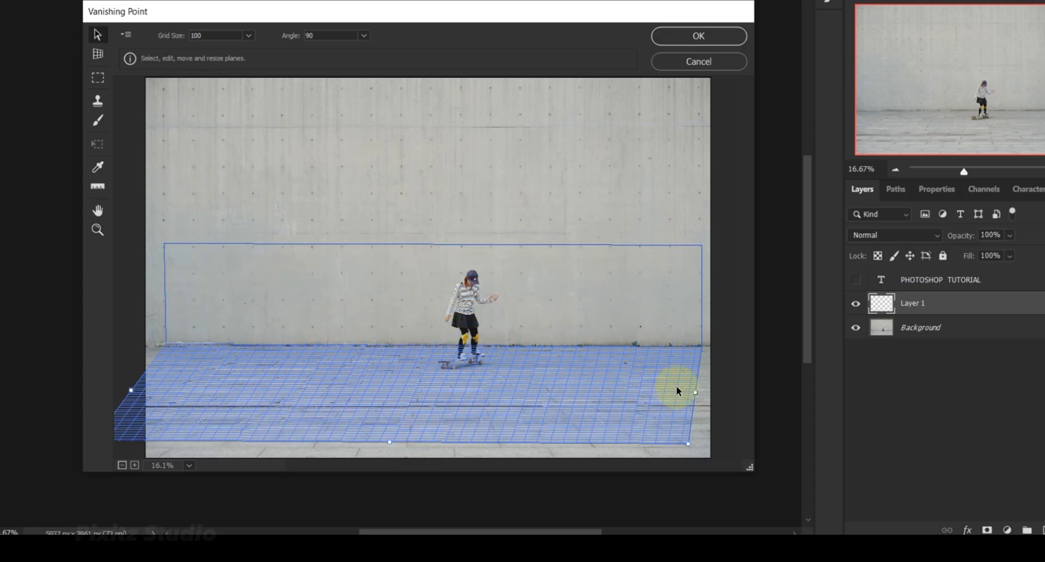
pyautogui.moveTo(692, 391); pyautogui.dragTo(722, 400)
# Paste the copied text onto the planes, PHOTOSHOP centred on the wall and TUTORIAL on the pavement, and apply the Vanishing Point filter.
pyautogui.hotkey('ctrl', 'v')
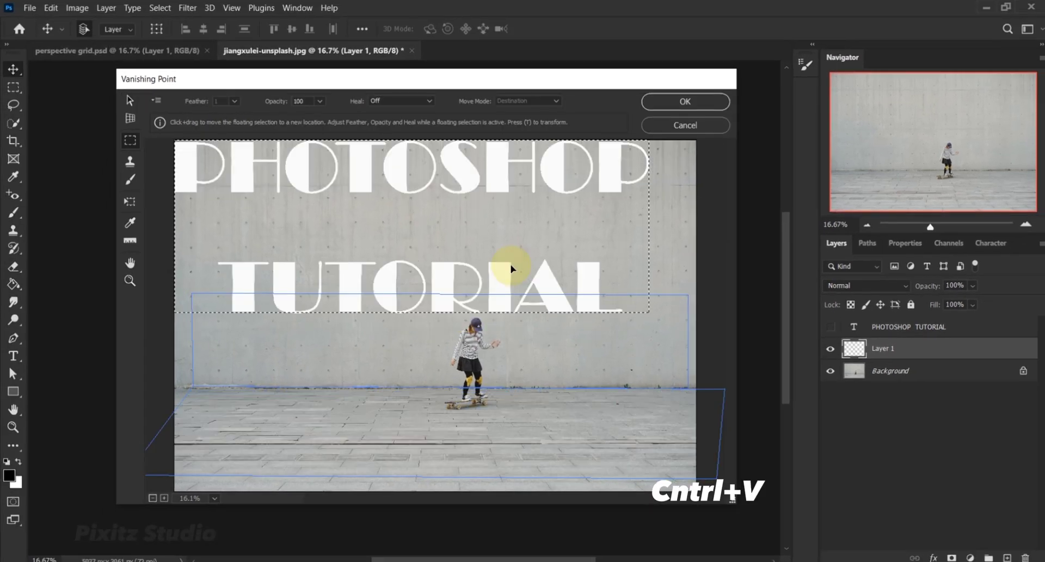
pyautogui.moveTo(503, 271); pyautogui.dragTo(514, 402)
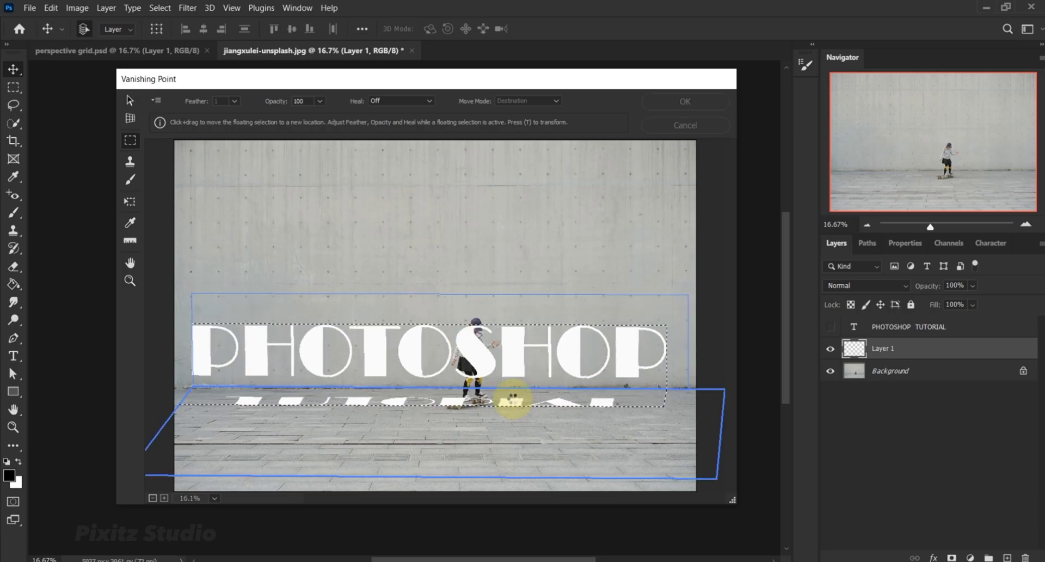
pyautogui.hotkey('ctrl', 't')
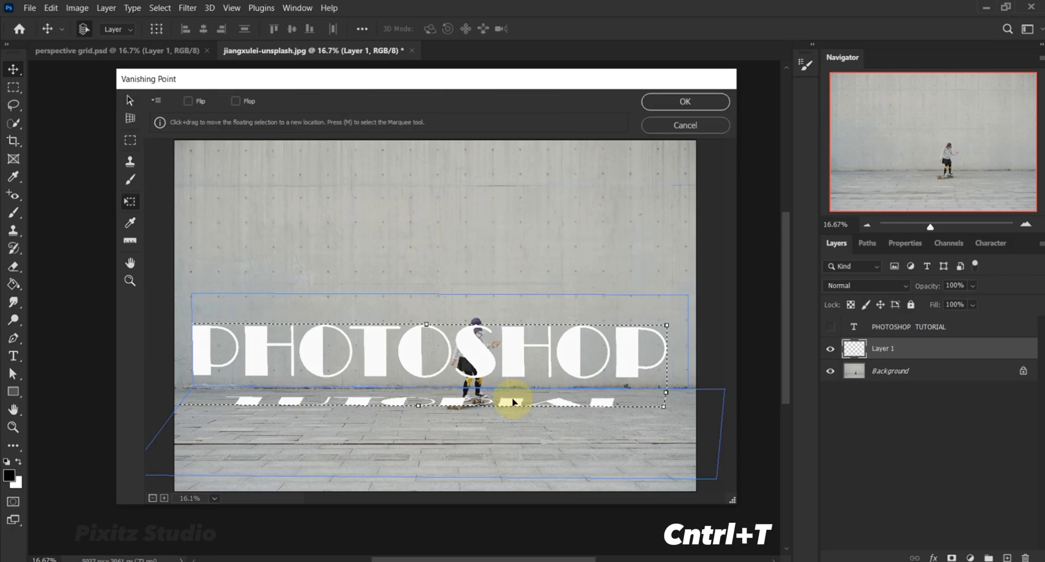
pyautogui.moveTo(419, 406)
pyautogui.mouseDown()
pyautogui.moveTo(415, 413)
pyautogui.moveTo(428, 408)
pyautogui.mouseUp()
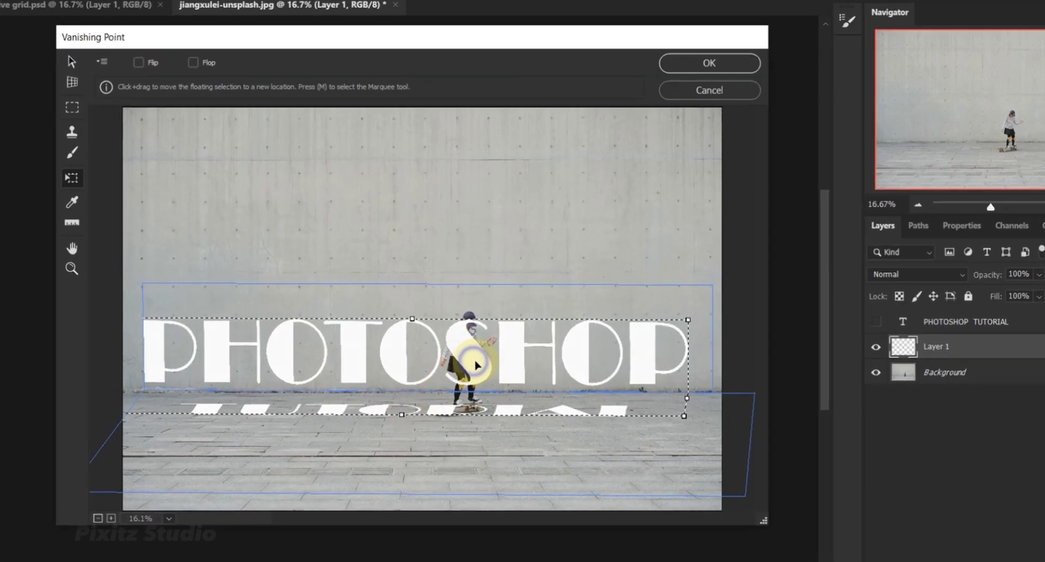
pyautogui.moveTo(476, 364); pyautogui.dragTo(495, 365)
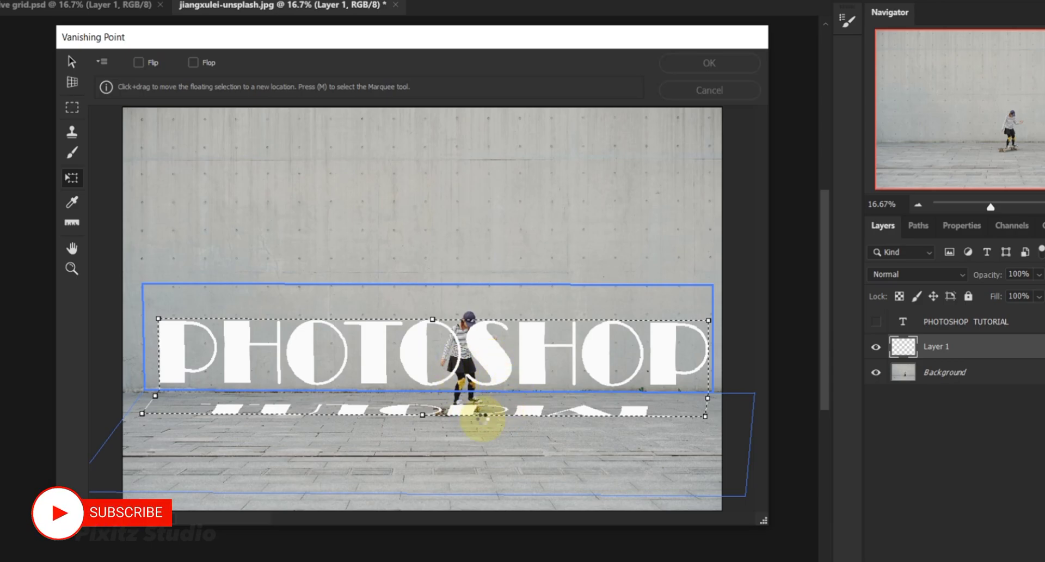
pyautogui.click(677, 65)
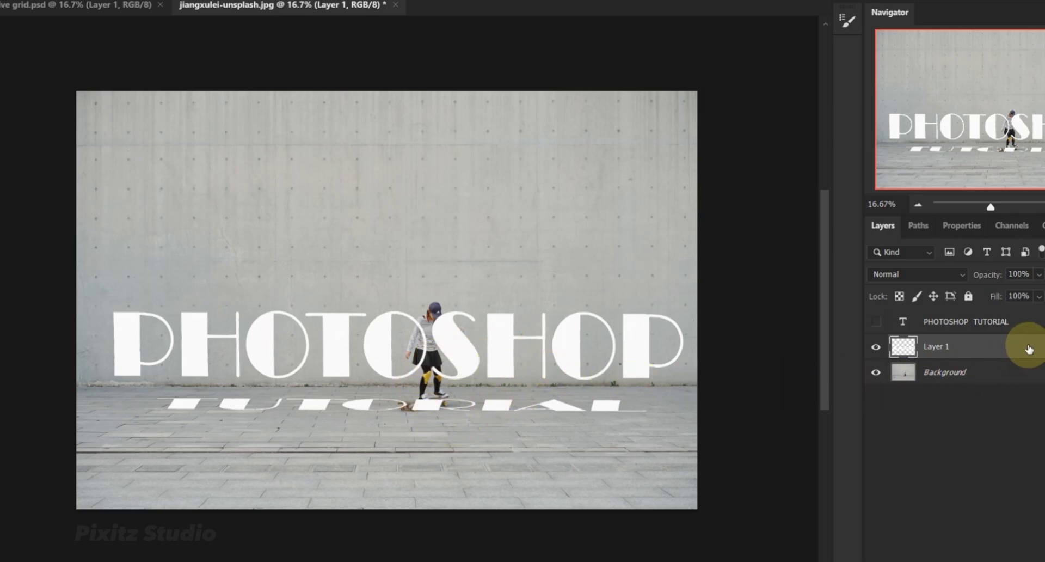
pyautogui.click(875, 346)
pyautogui.click(876, 346)
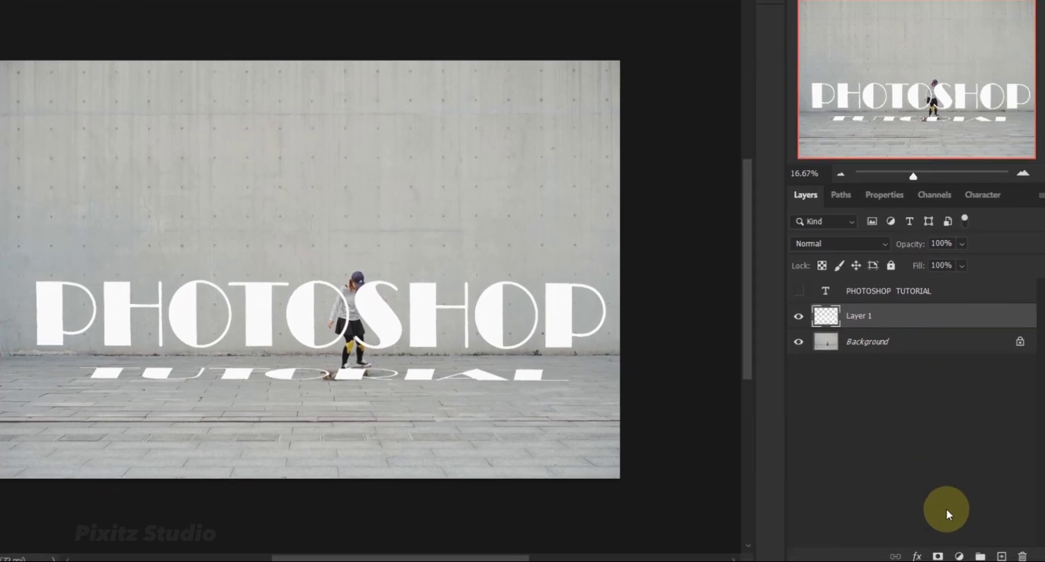
# Add a layer mask to Layer 1 and ready a Soft Round brush with 90% flow.
pyautogui.click(937, 555)
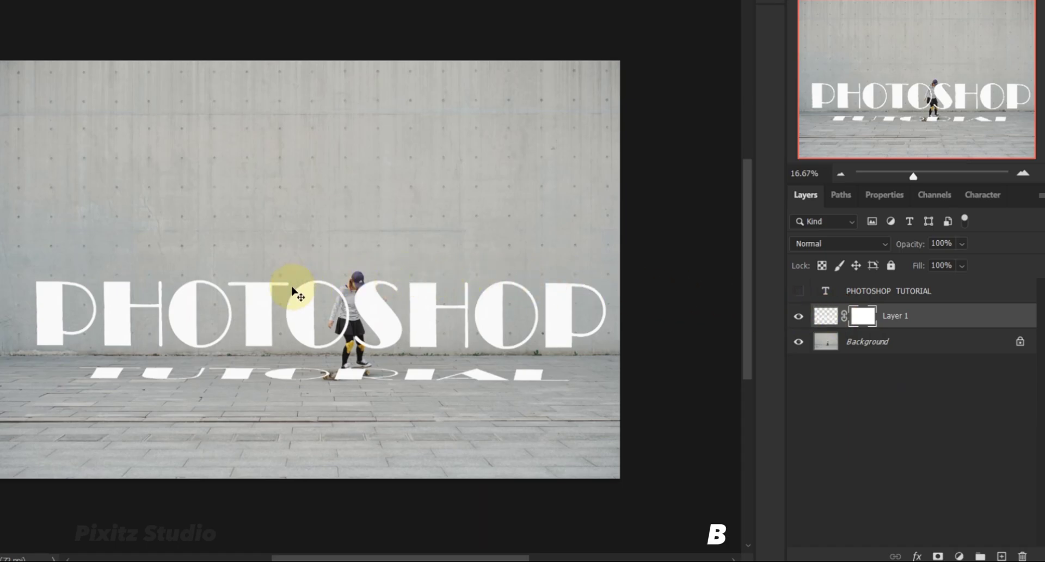
pyautogui.rightClick(359, 180)
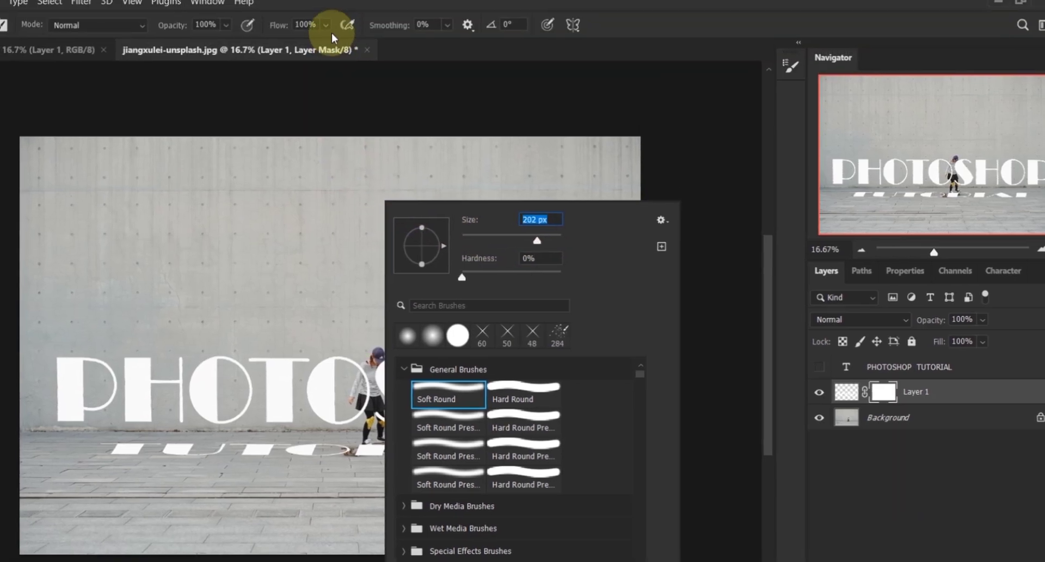
pyautogui.click(326, 24)
pyautogui.moveTo(343, 42); pyautogui.dragTo(338, 51)
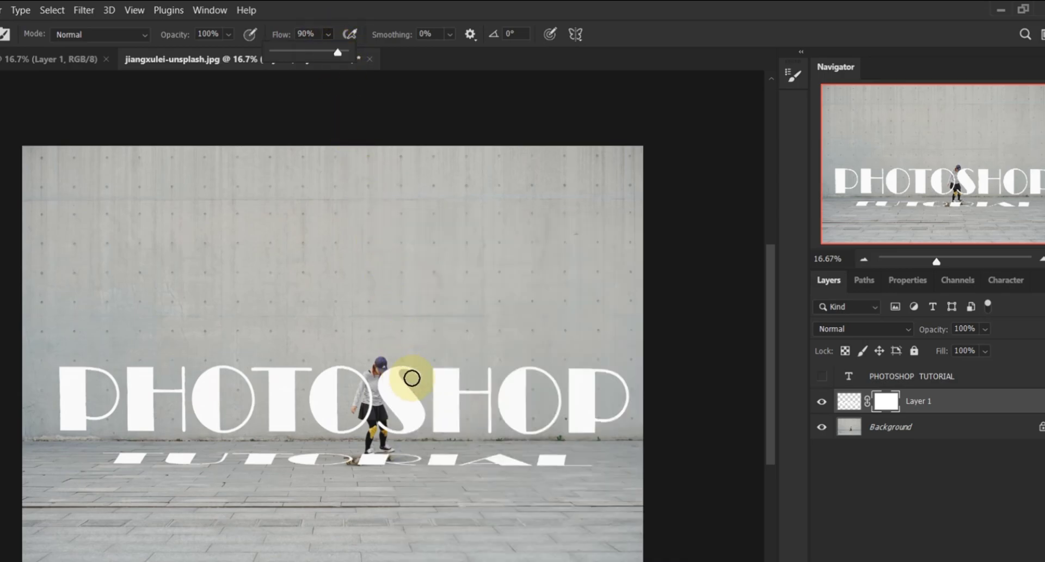
# Paint black on the Layer 1 mask with a smaller brush to bring the skater and skateboard in front of the text.
pyautogui.press('z')
pyautogui.click(434, 393)
pyautogui.press('b')
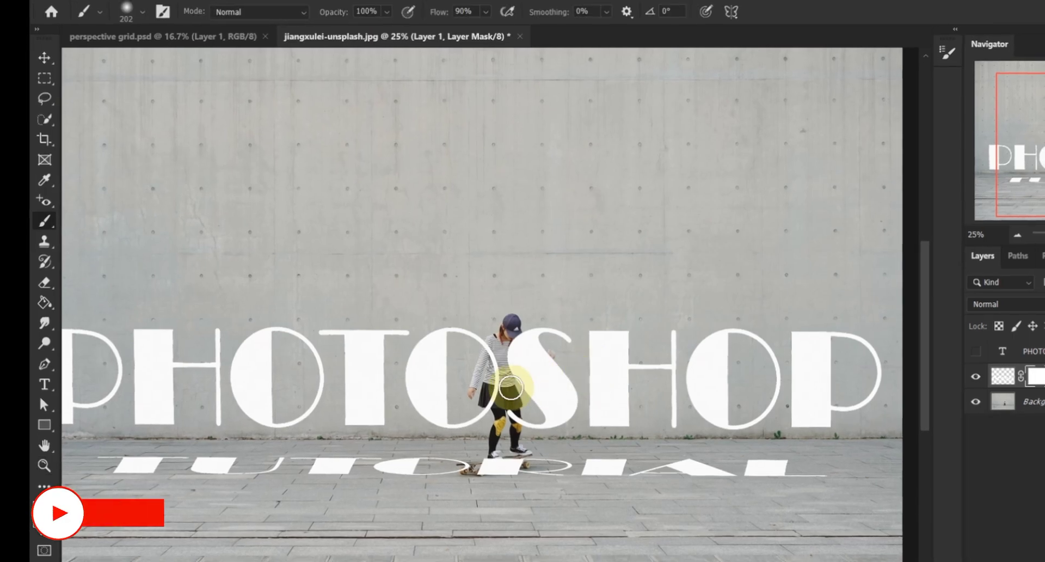
pyautogui.scroll(2, 510, 387)
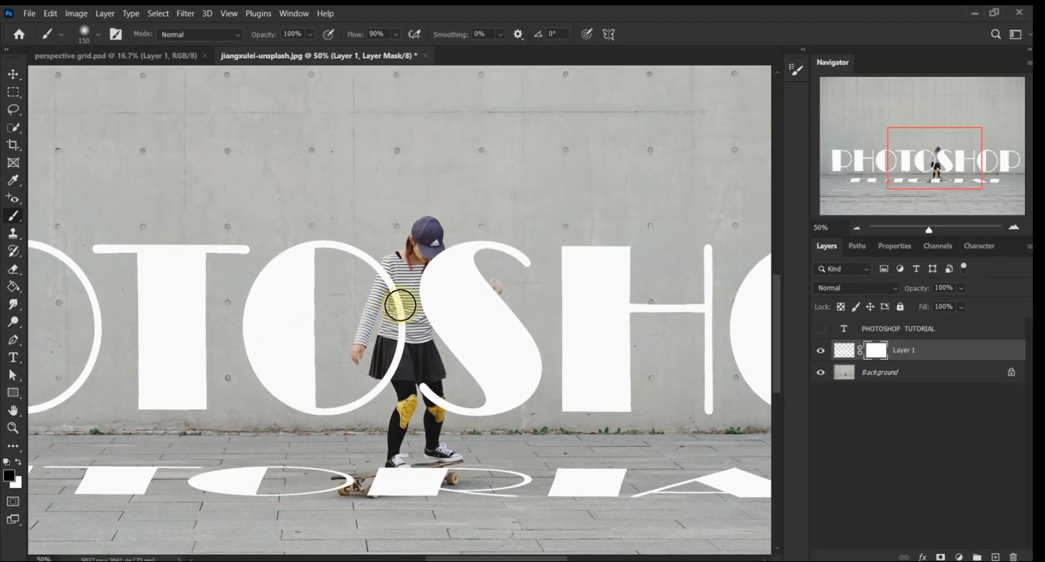
pyautogui.press('[')
pyautogui.press('[')
pyautogui.press('[')
pyautogui.moveTo(396, 294)
pyautogui.mouseDown()
pyautogui.moveTo(398, 364)
pyautogui.moveTo(387, 363)
pyautogui.moveTo(403, 369)
pyautogui.moveTo(384, 367)
pyautogui.moveTo(397, 372)
pyautogui.moveTo(395, 259)
pyautogui.moveTo(435, 289)
pyautogui.moveTo(434, 247)
pyautogui.moveTo(502, 290)
pyautogui.moveTo(446, 285)
pyautogui.moveTo(496, 298)
pyautogui.moveTo(461, 301)
pyautogui.moveTo(443, 261)
pyautogui.moveTo(430, 400)
pyautogui.moveTo(441, 402)
pyautogui.moveTo(437, 453)
pyautogui.moveTo(401, 463)
pyautogui.moveTo(439, 449)
pyautogui.moveTo(403, 475)
pyautogui.moveTo(455, 456)
pyautogui.moveTo(431, 475)
pyautogui.moveTo(370, 487)
pyautogui.moveTo(380, 496)
pyautogui.moveTo(455, 456)
pyautogui.mouseUp()
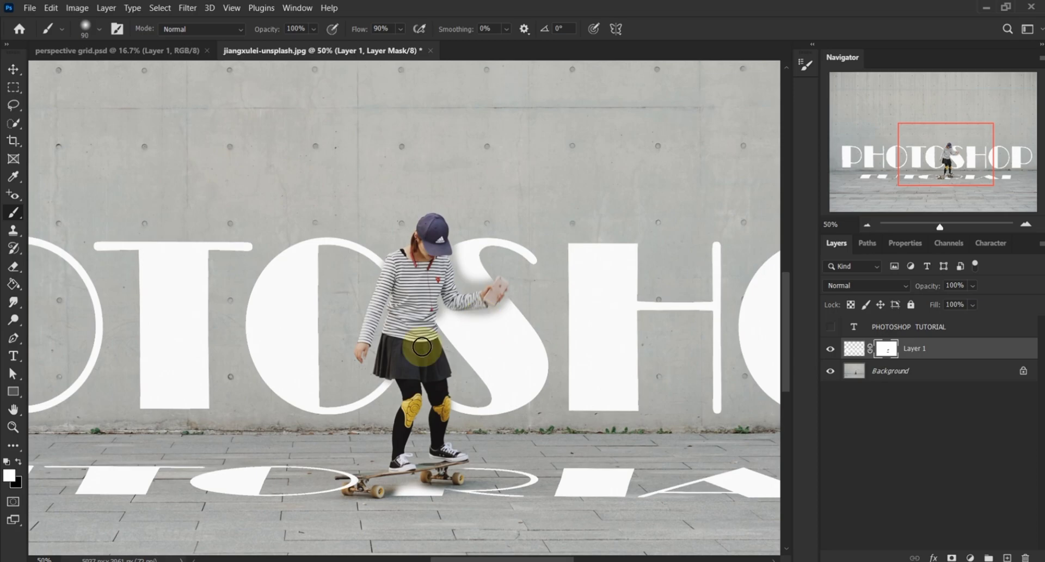
# Paint white on the mask with a 30 px brush to restore the lettering around the skater's arm and under the skateboard.
pyautogui.moveTo(478, 286)
pyautogui.mouseDown()
pyautogui.moveTo(460, 248)
pyautogui.moveTo(470, 290)
pyautogui.moveTo(447, 319)
pyautogui.moveTo(440, 302)
pyautogui.moveTo(445, 312)
pyautogui.moveTo(490, 312)
pyautogui.moveTo(468, 316)
pyautogui.moveTo(479, 321)
pyautogui.moveTo(517, 281)
pyautogui.moveTo(475, 347)
pyautogui.moveTo(490, 291)
pyautogui.mouseUp()
pyautogui.press('x')
pyautogui.press('x')
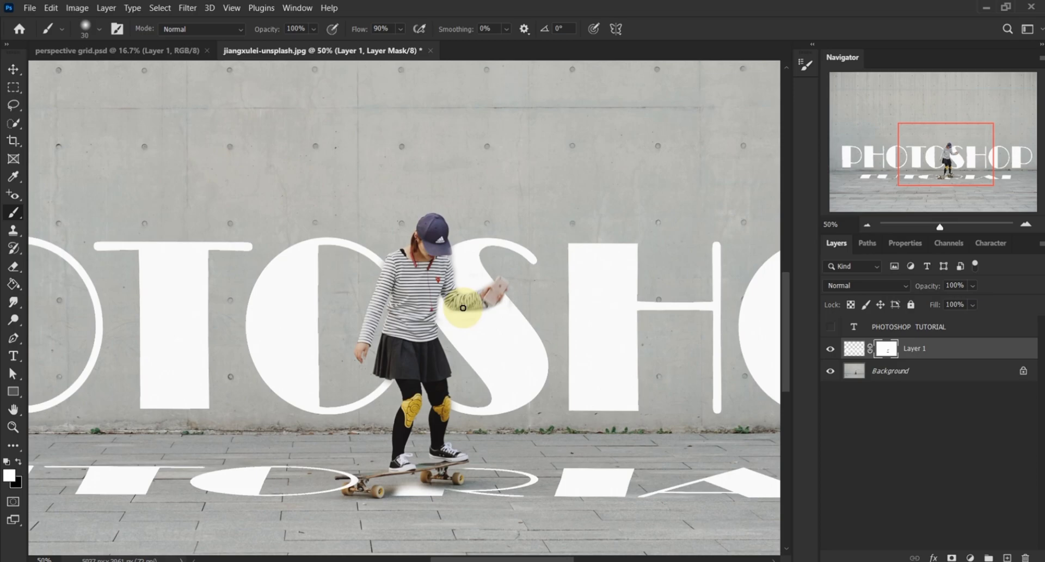
pyautogui.moveTo(454, 401); pyautogui.dragTo(400, 489)
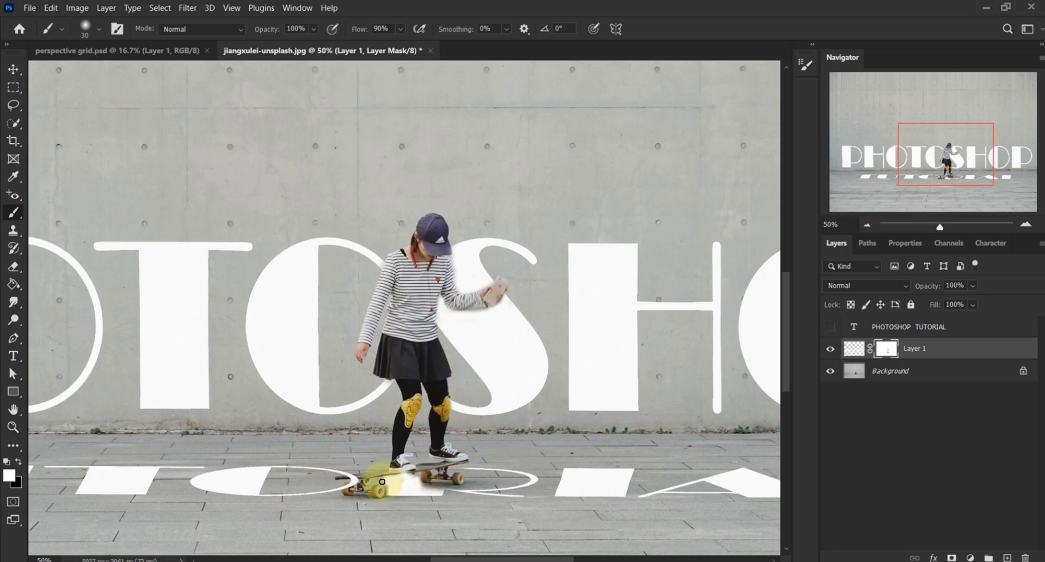
pyautogui.moveTo(390, 489)
pyautogui.mouseDown()
pyautogui.moveTo(416, 474)
pyautogui.moveTo(425, 487)
pyautogui.moveTo(463, 486)
pyautogui.moveTo(415, 497)
pyautogui.moveTo(433, 491)
pyautogui.moveTo(418, 468)
pyautogui.moveTo(392, 475)
pyautogui.moveTo(428, 466)
pyautogui.moveTo(381, 474)
pyautogui.moveTo(481, 457)
pyautogui.moveTo(420, 471)
pyautogui.mouseUp()
pyautogui.press('x')
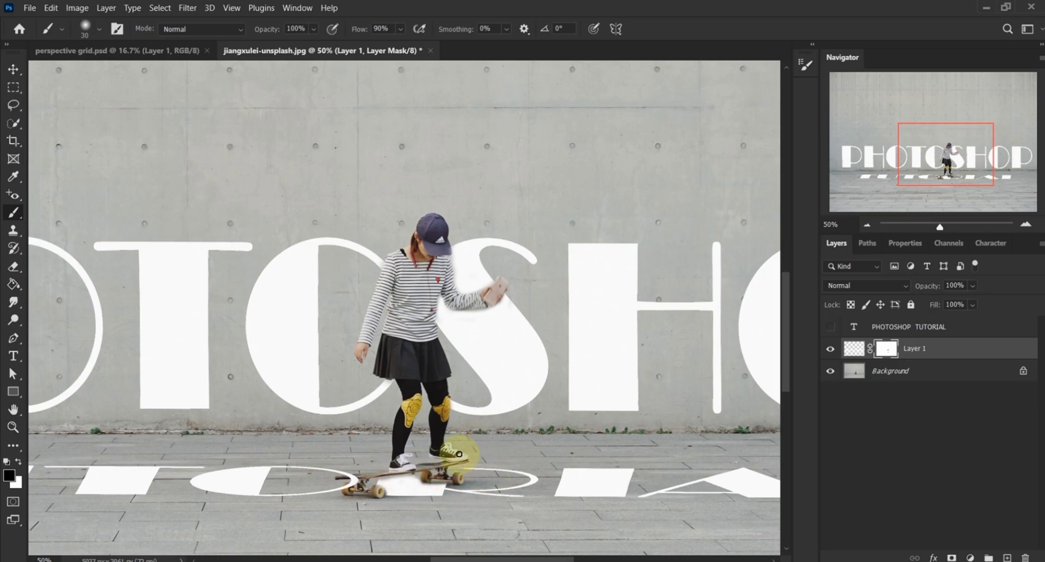
# Refine the mask edge along the skater's torso and raised arm with a 10 px brush at 100% flow.
pyautogui.hotkey('ctrl', '0')
pyautogui.press('z')
pyautogui.click(474, 327)
pyautogui.click(472, 325)
pyautogui.click(471, 325)
pyautogui.click(469, 324)
pyautogui.click(467, 324)
pyautogui.click(466, 318)
pyautogui.press('b')
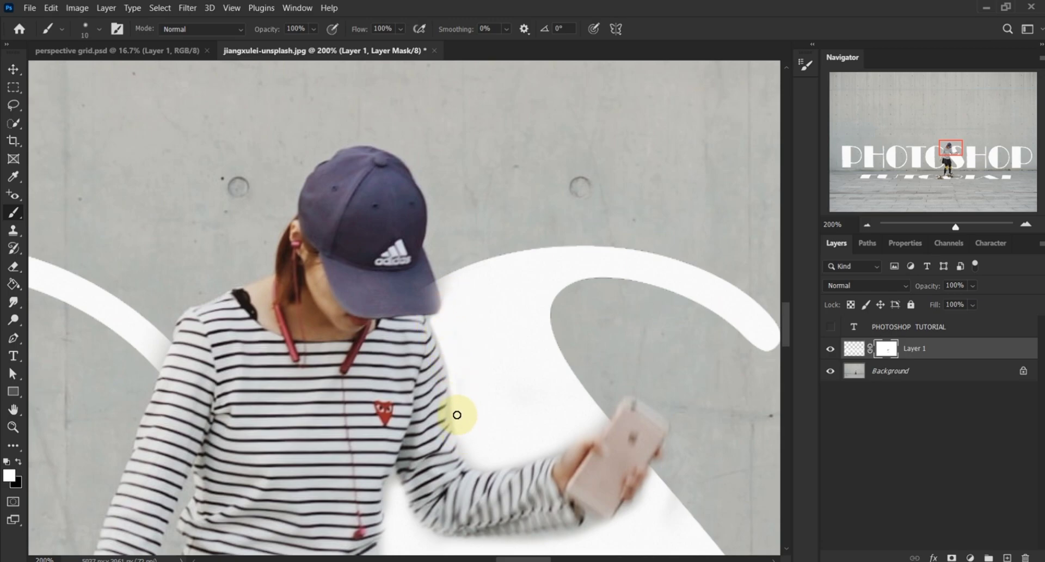
pyautogui.scroll(-1, 439, 487)
pyautogui.press('x')
pyautogui.moveTo(415, 394)
pyautogui.mouseDown()
pyautogui.moveTo(424, 477)
pyautogui.moveTo(429, 466)
pyautogui.moveTo(462, 458)
pyautogui.mouseUp()
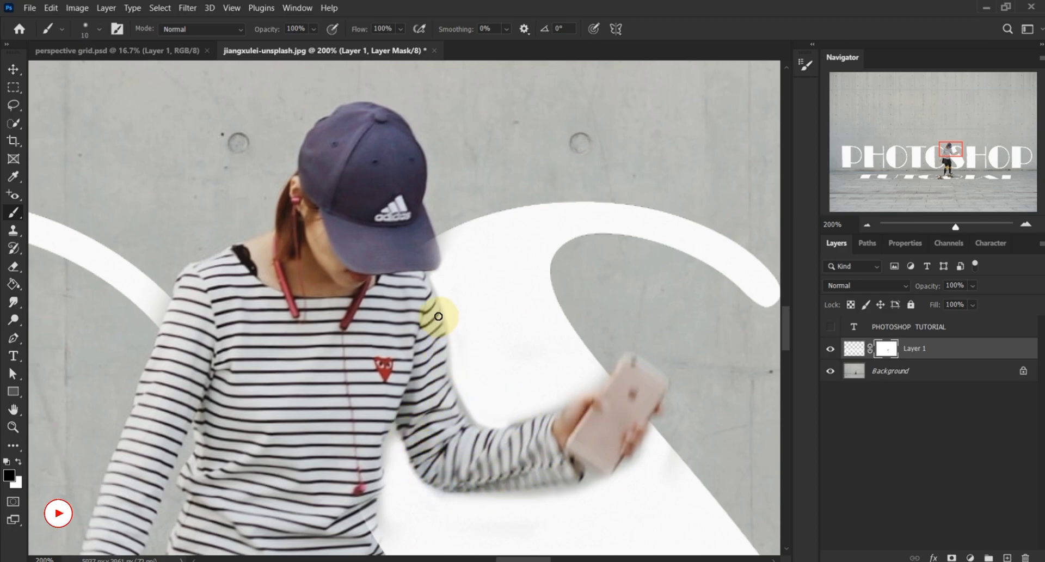
# Paint white on the mask to restore the letter strokes beneath the skateboard and around its wheels.
pyautogui.scroll(-2, 442, 370)
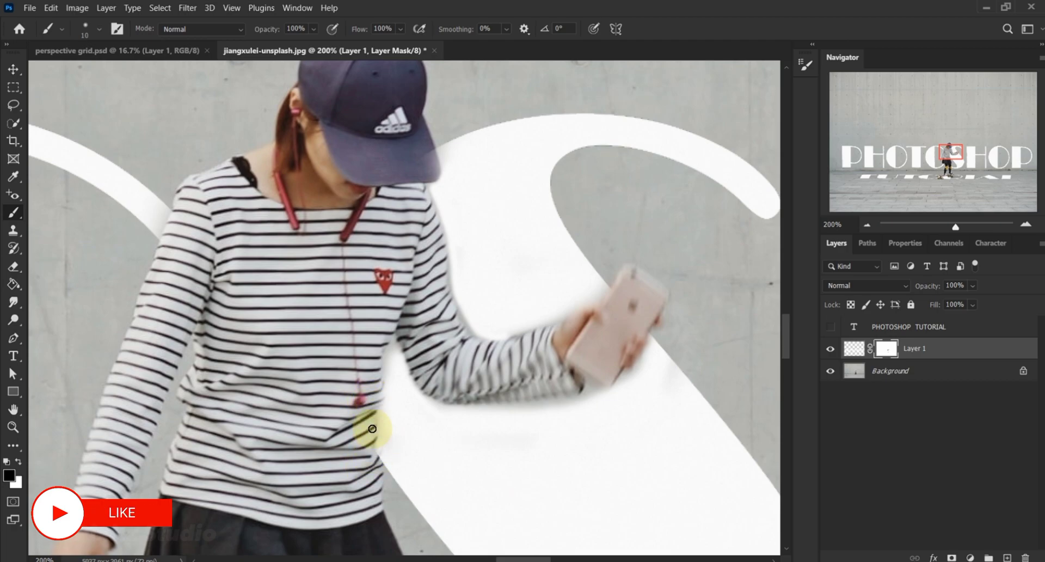
pyautogui.scroll(-10, 366, 434)
pyautogui.scroll(-5, 368, 430)
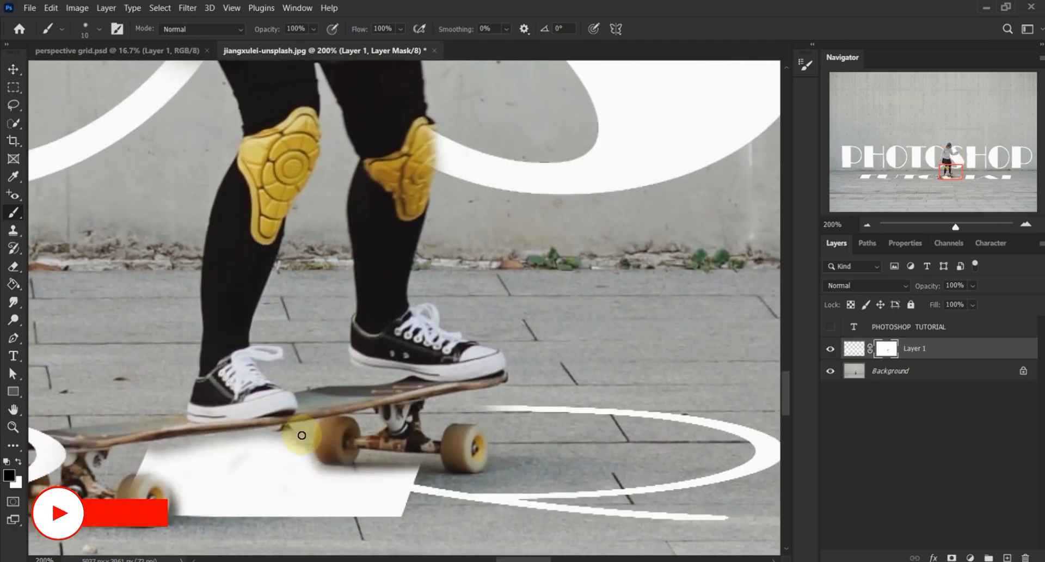
pyautogui.press('x')
pyautogui.moveTo(293, 436)
pyautogui.mouseDown()
pyautogui.moveTo(159, 459)
pyautogui.moveTo(239, 451)
pyautogui.moveTo(141, 452)
pyautogui.moveTo(270, 430)
pyautogui.moveTo(161, 447)
pyautogui.moveTo(238, 447)
pyautogui.moveTo(313, 421)
pyautogui.moveTo(298, 439)
pyautogui.moveTo(308, 435)
pyautogui.moveTo(320, 468)
pyautogui.moveTo(420, 459)
pyautogui.moveTo(369, 455)
pyautogui.moveTo(369, 466)
pyautogui.moveTo(405, 471)
pyautogui.mouseUp()
pyautogui.moveTo(481, 408)
pyautogui.mouseDown()
pyautogui.moveTo(430, 409)
pyautogui.moveTo(437, 427)
pyautogui.moveTo(426, 433)
pyautogui.moveTo(369, 413)
pyautogui.moveTo(380, 424)
pyautogui.moveTo(372, 433)
pyautogui.moveTo(355, 417)
pyautogui.moveTo(429, 408)
pyautogui.mouseUp()
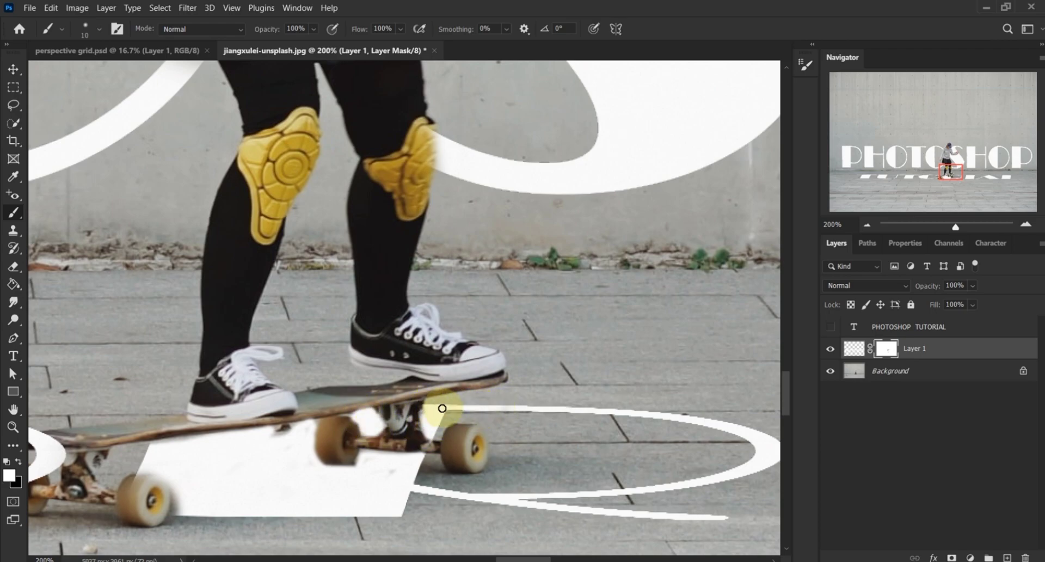
# Mask out the TUTORIAL letter stroke overlapping the tail end and truck of the skateboard.
pyautogui.hotkey('ctrl', '0')
pyautogui.scroll(5, 430, 411)
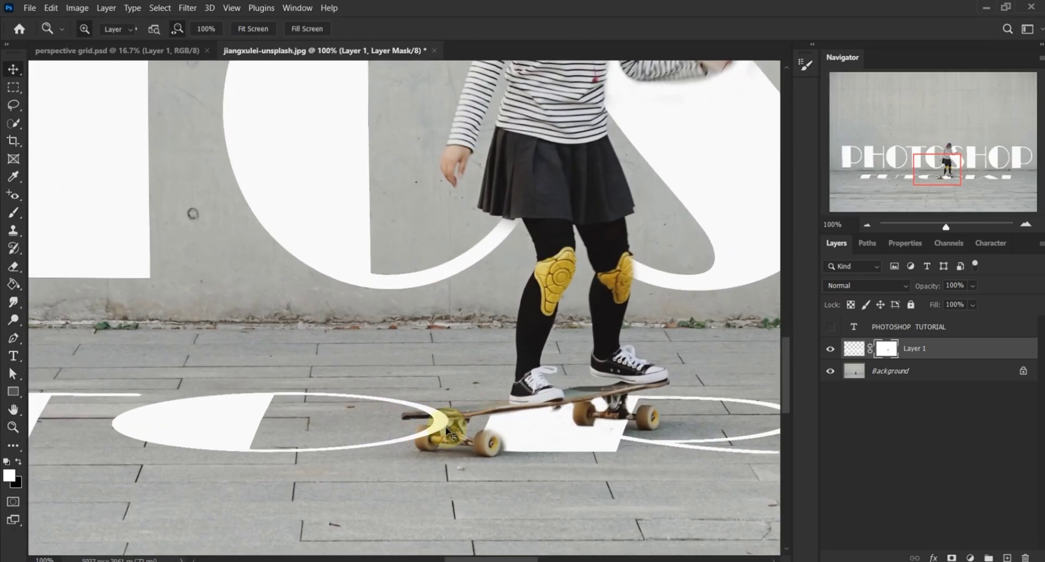
pyautogui.moveTo(440, 419)
pyautogui.mouseDown()
pyautogui.moveTo(418, 444)
pyautogui.moveTo(424, 410)
pyautogui.moveTo(457, 410)
pyautogui.mouseUp()
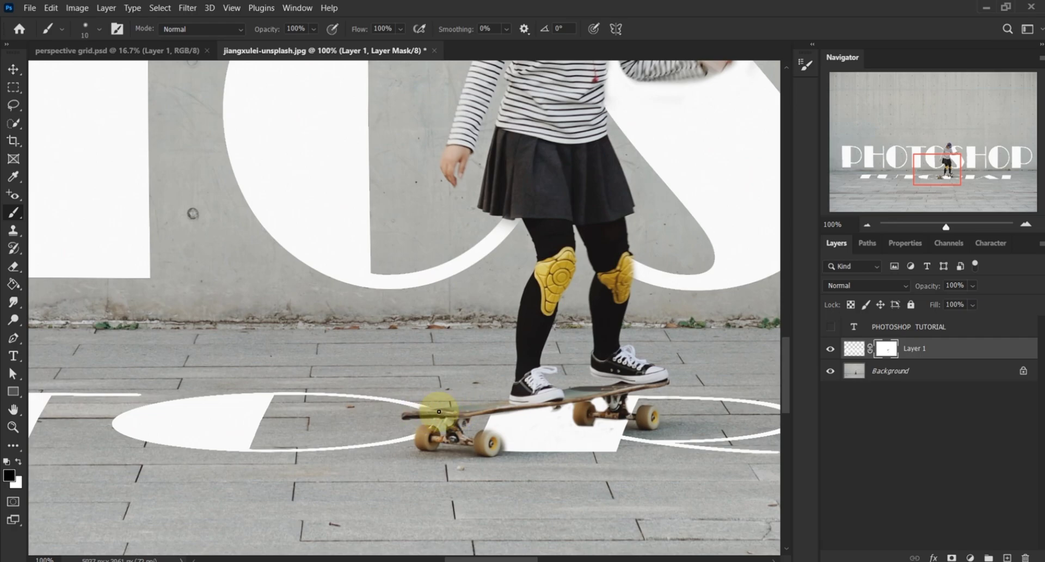
pyautogui.press('x')
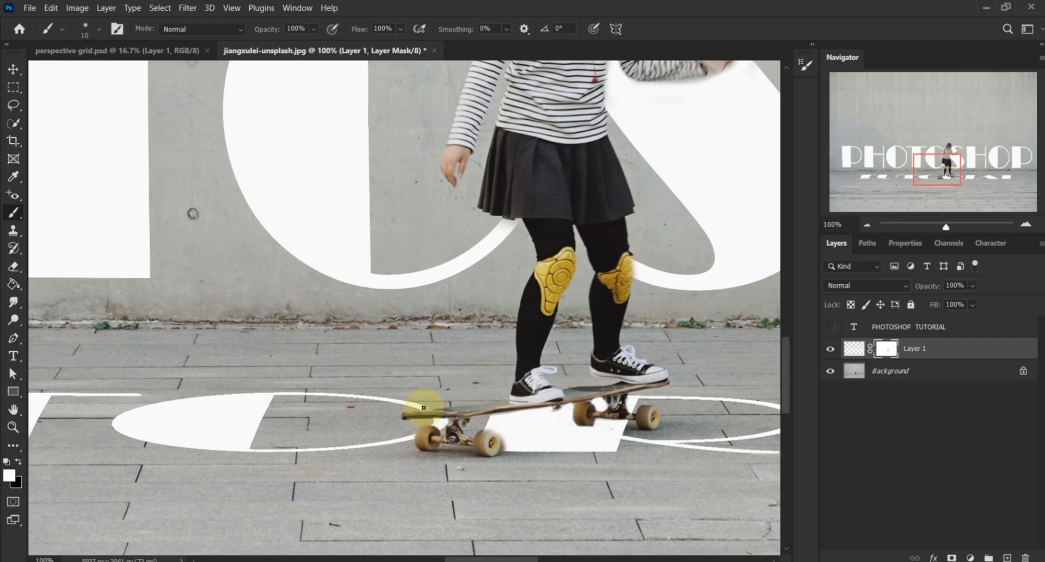
pyautogui.hotkey('ctrl', '0')
pyautogui.press('v')
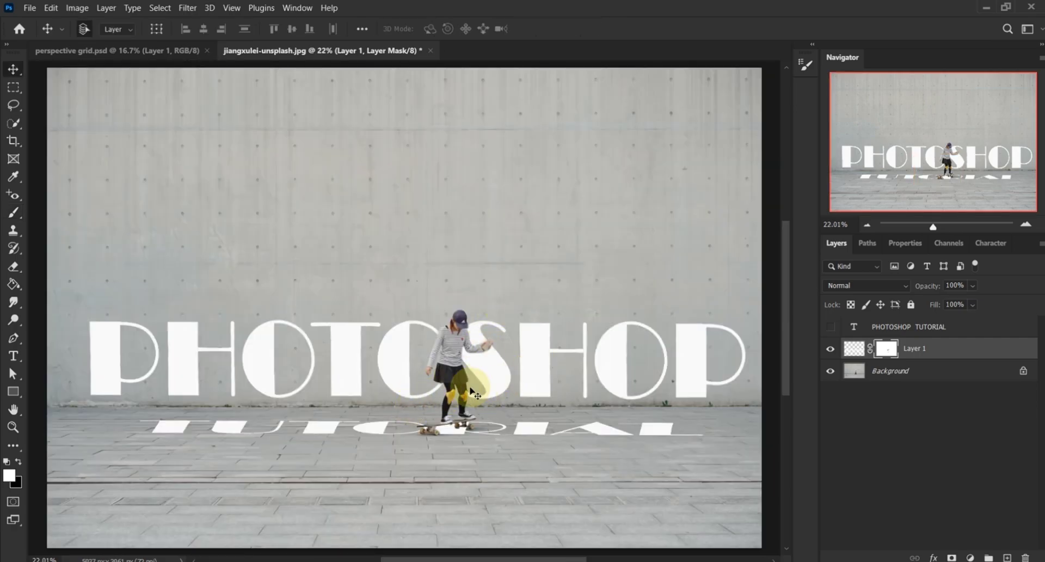
# Blend Layer 1 into the photo by splitting the Blend If Underlying Layer shadow value to 0 / 212.
pyautogui.click(1003, 352)
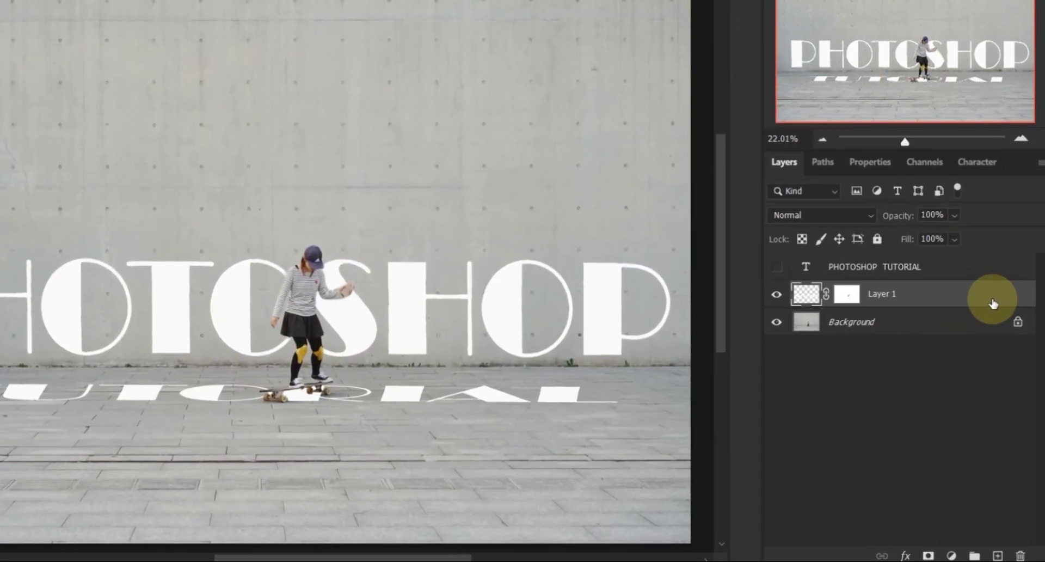
pyautogui.doubleClick(992, 303)
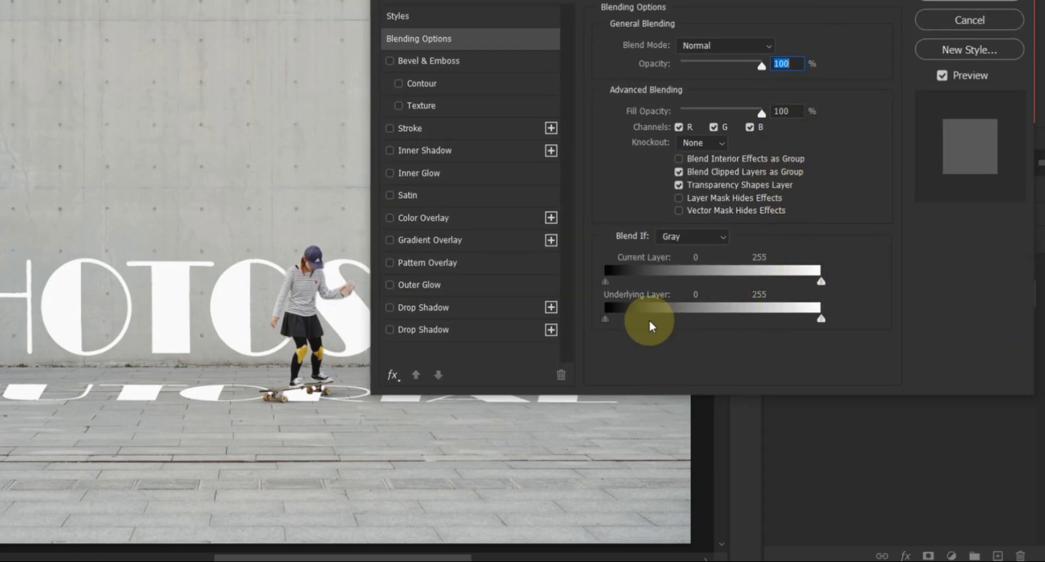
pyautogui.moveTo(607, 322); pyautogui.dragTo(780, 326)
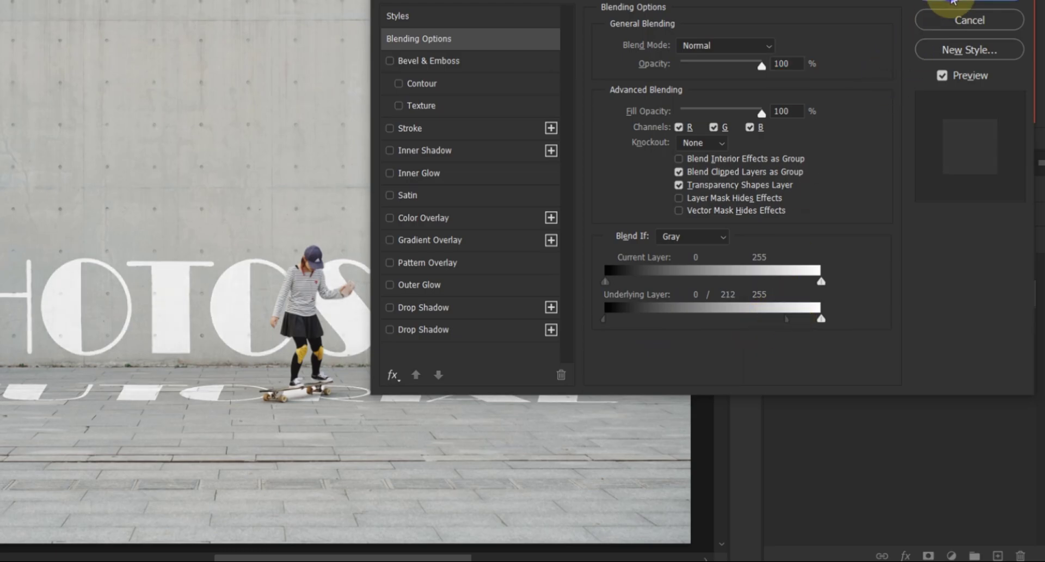
pyautogui.click(964, 4)
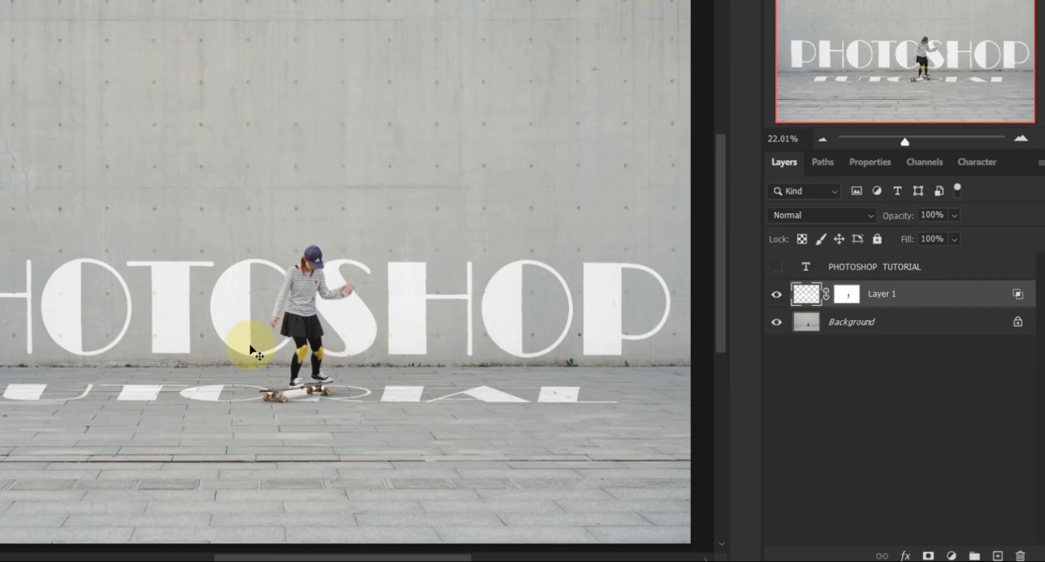